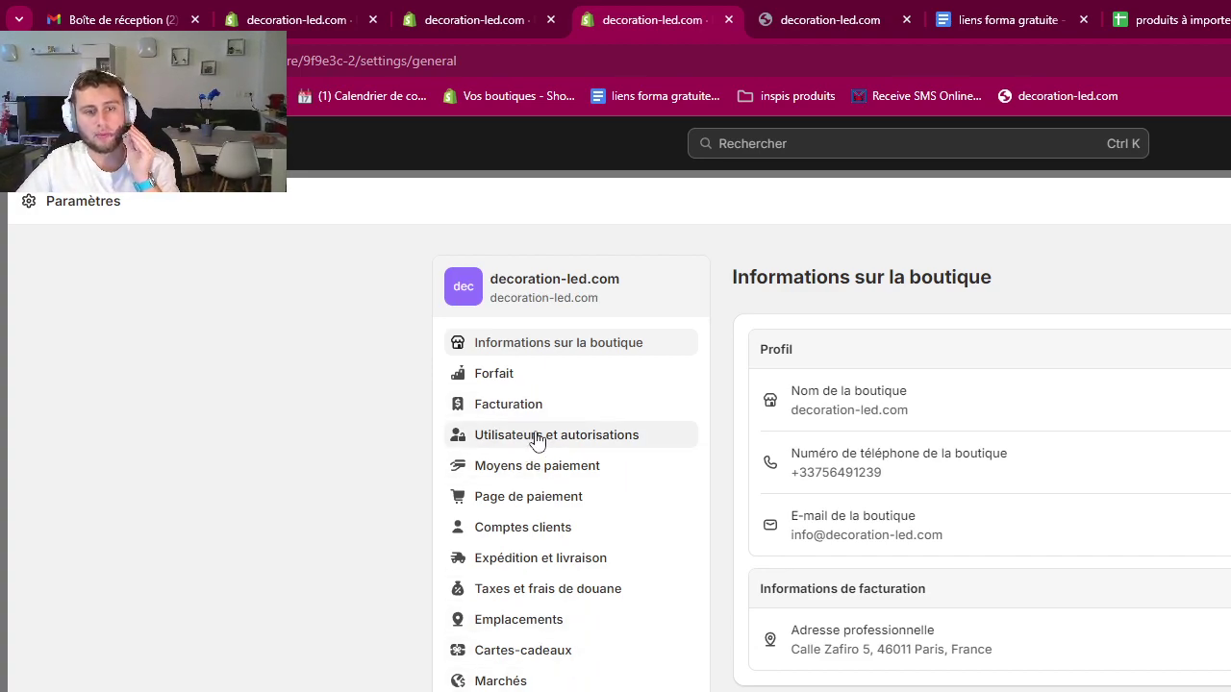
# - Open the store's payment method settings and review the Shopify Payments section and the supported payment methods
pyautogui.click(539, 469)
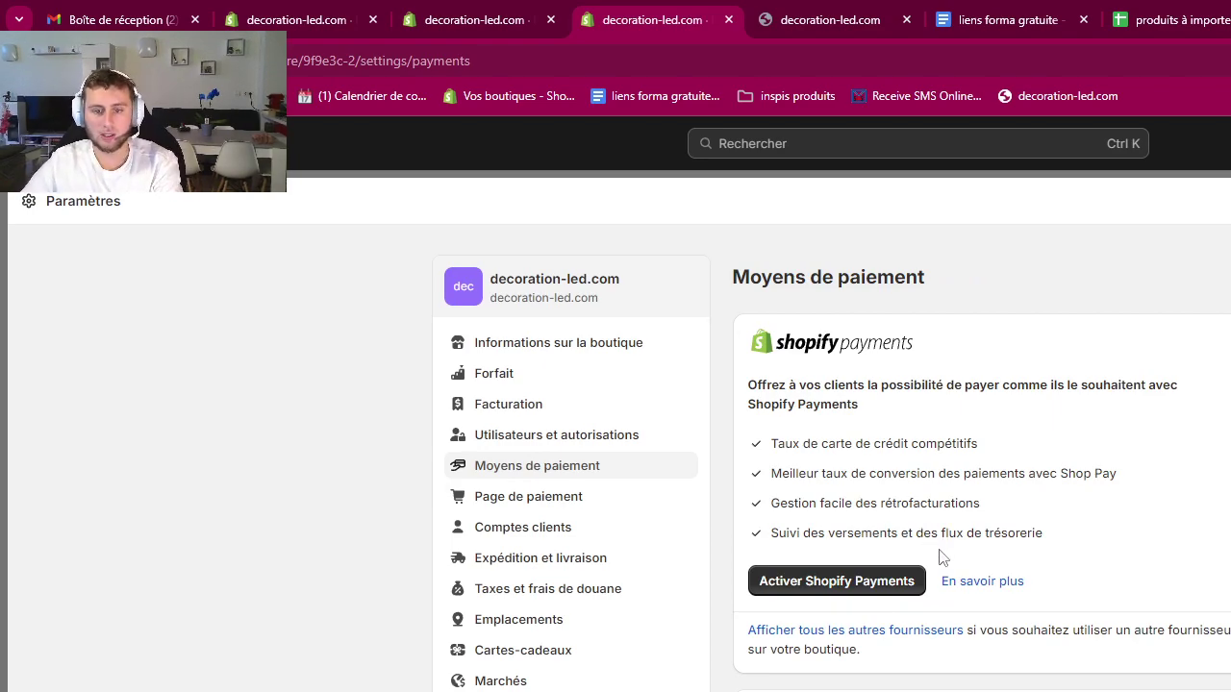
pyautogui.scroll(-2, 937, 560)
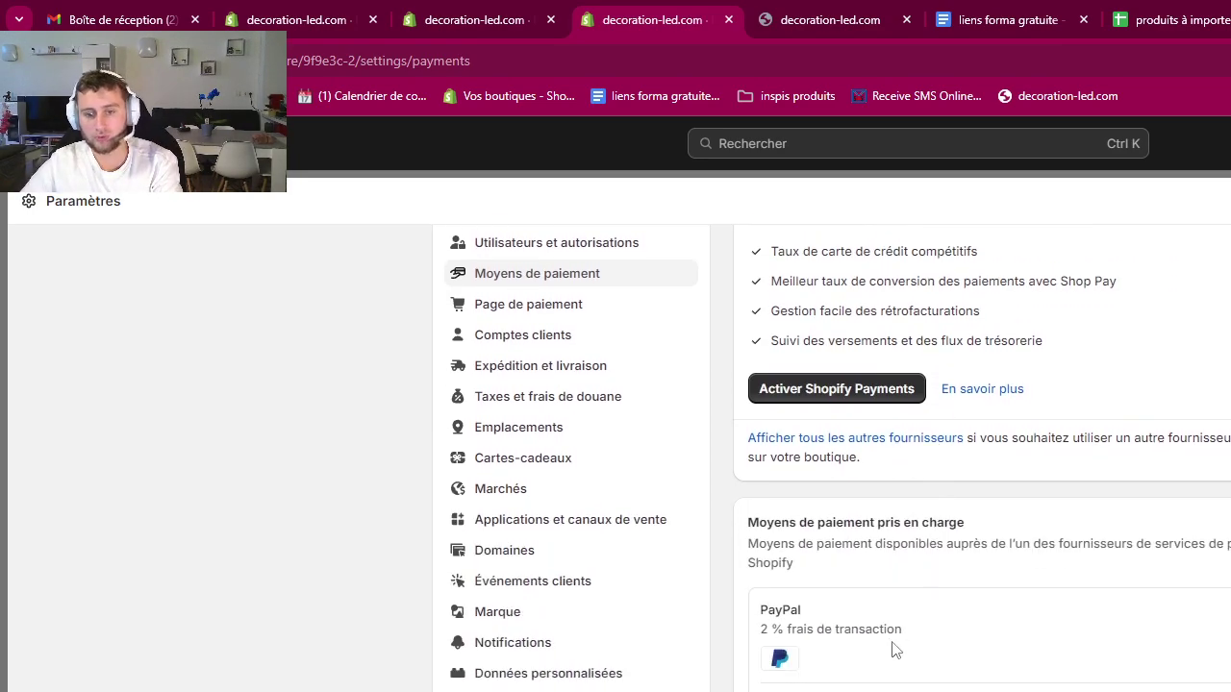
pyautogui.scroll(1, 893, 637)
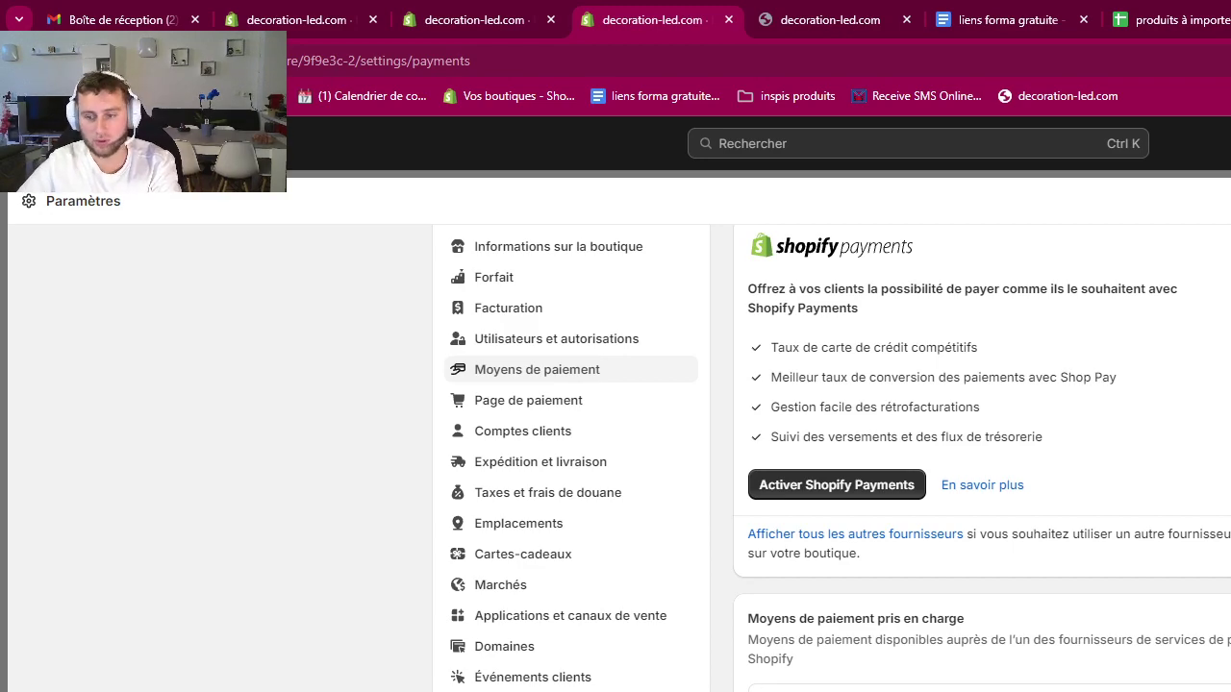
pyautogui.scroll(1, 832, 468)
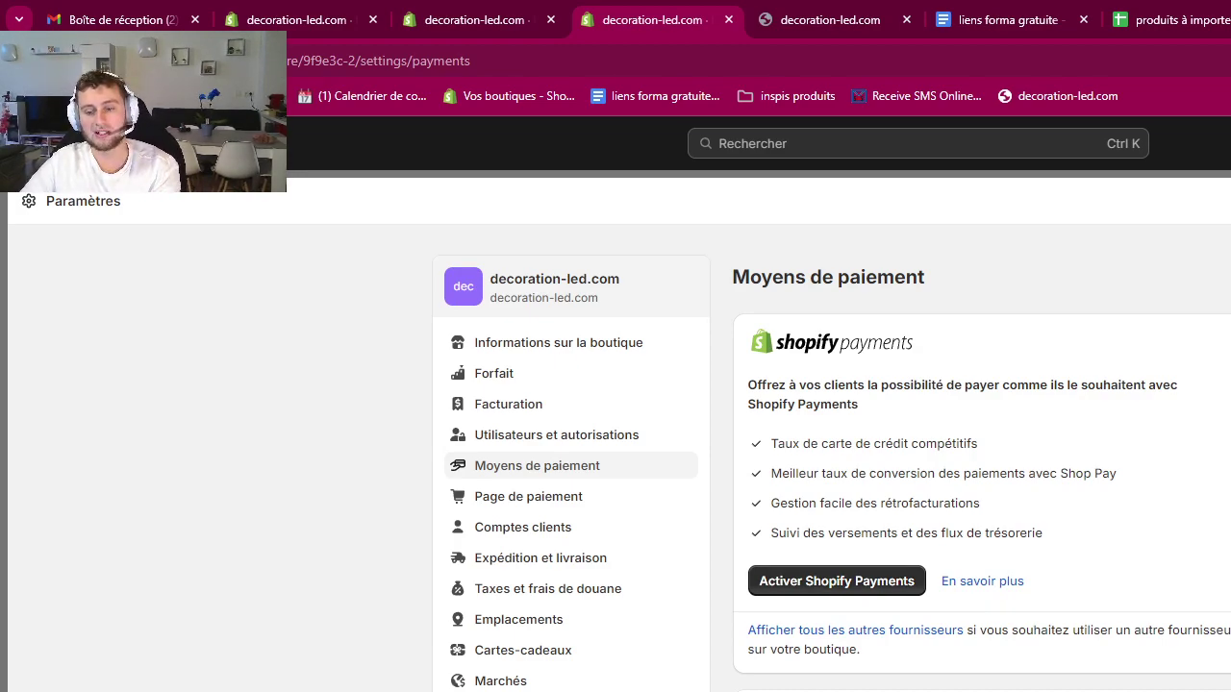
pyautogui.scroll(-2, 831, 458)
pyautogui.scroll(2, 831, 458)
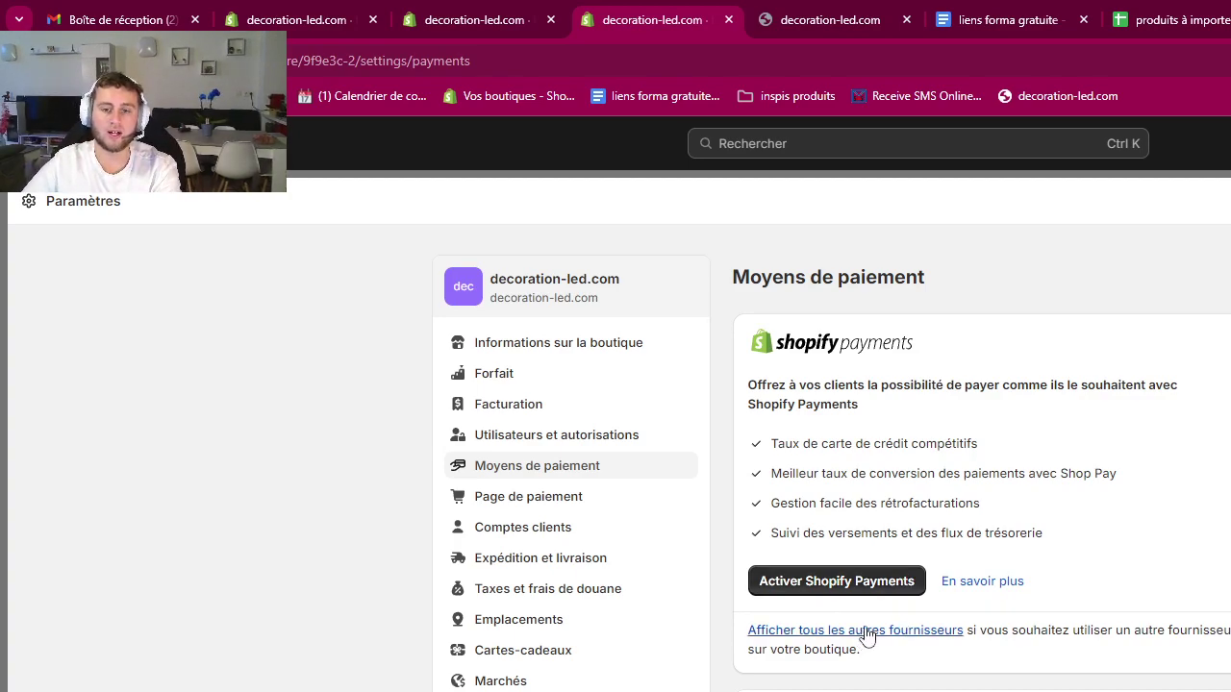
# - Show all other payment providers and filter the third-party list for stripe
pyautogui.click(902, 579)
pyautogui.click(846, 339)
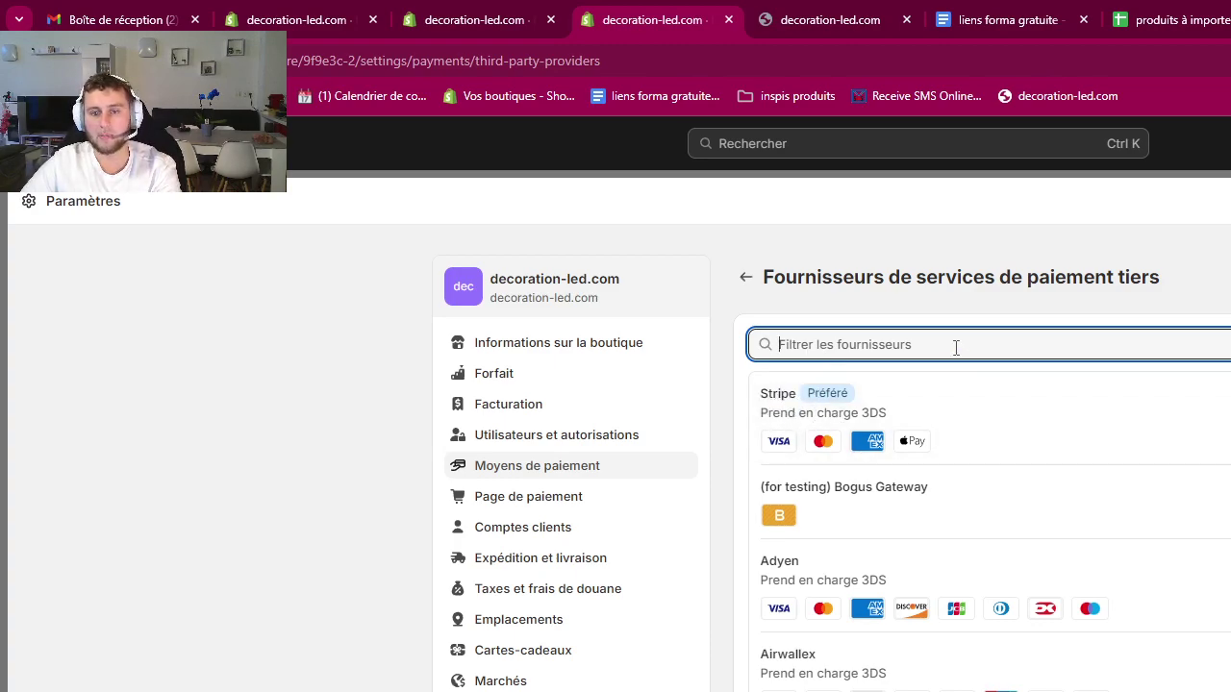
pyautogui.write('stripe')
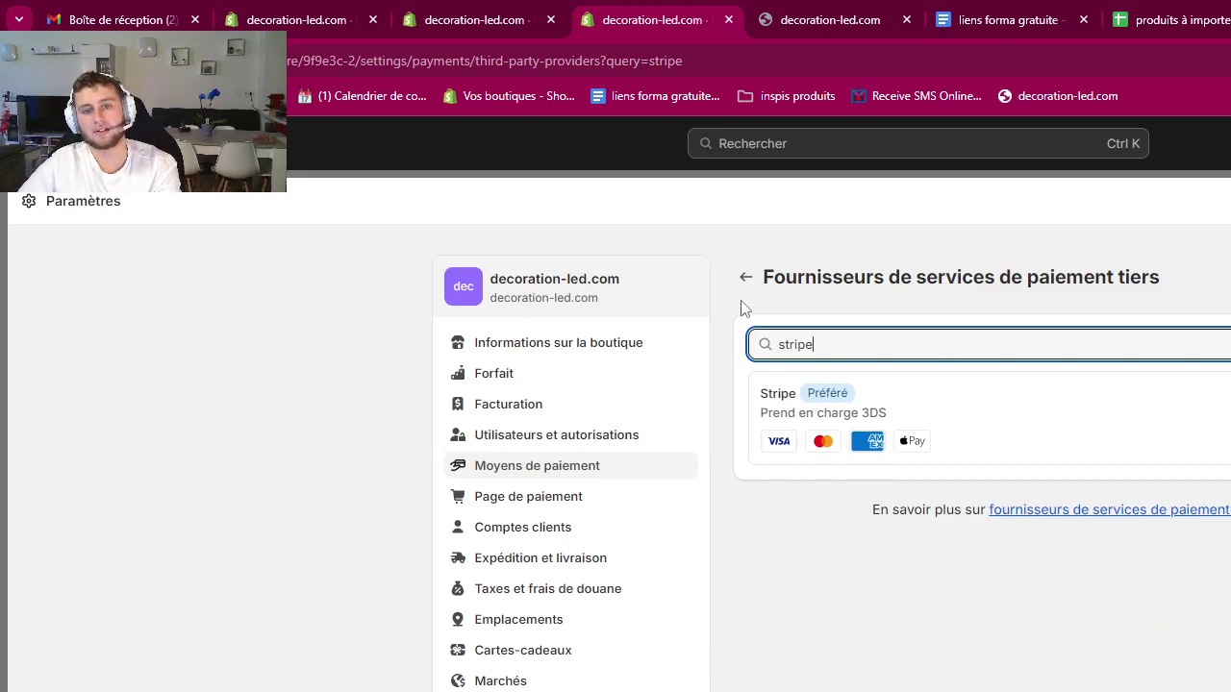
# - Open the store information in a separate browser tab, inspect the billing country options without changing them, and close that tab
pyautogui.middleClick(606, 343)
pyautogui.click(769, 16)
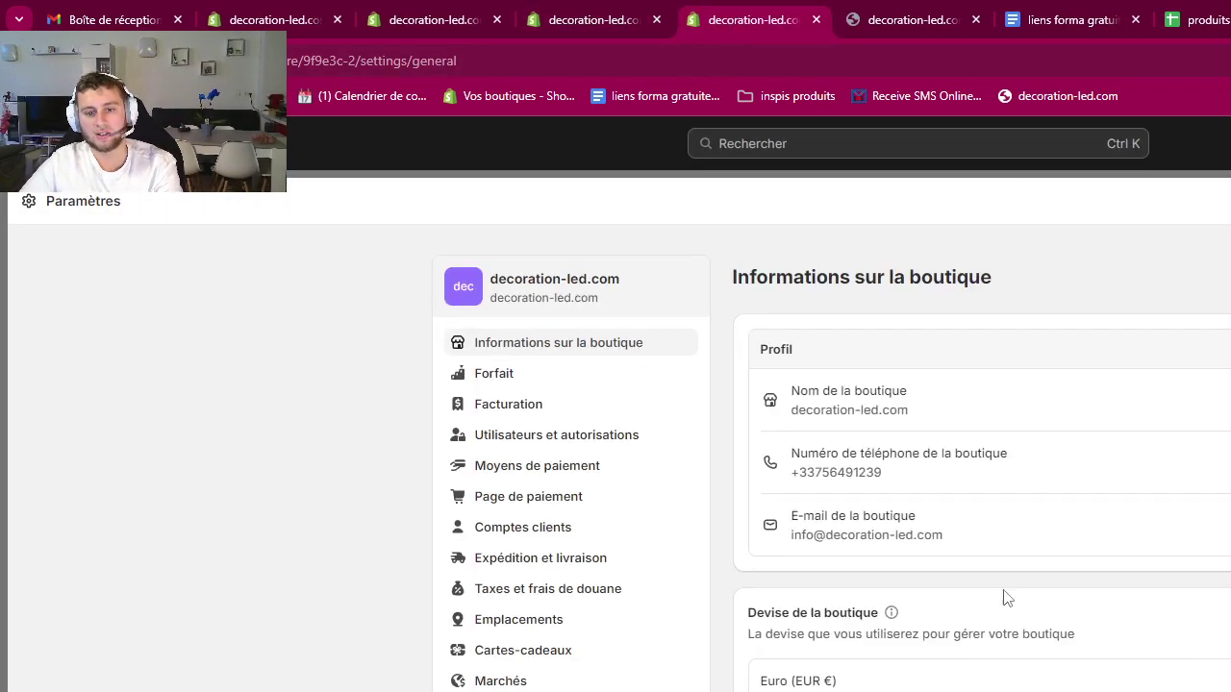
pyautogui.click(865, 616)
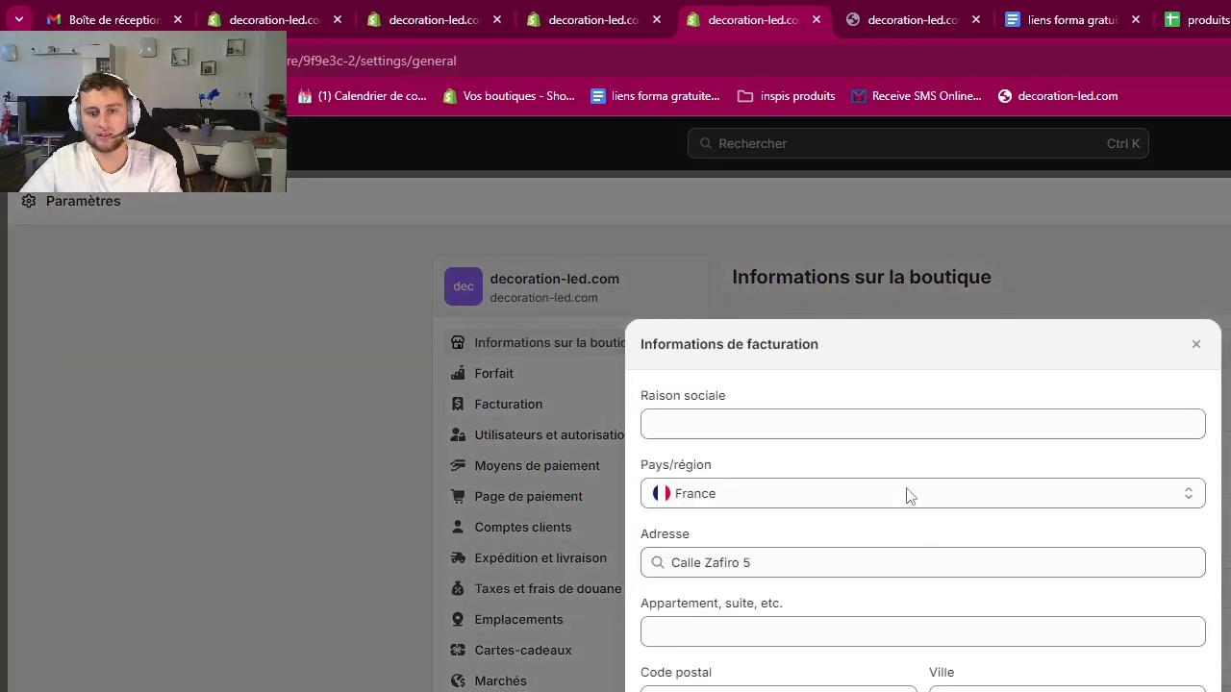
pyautogui.click(720, 495)
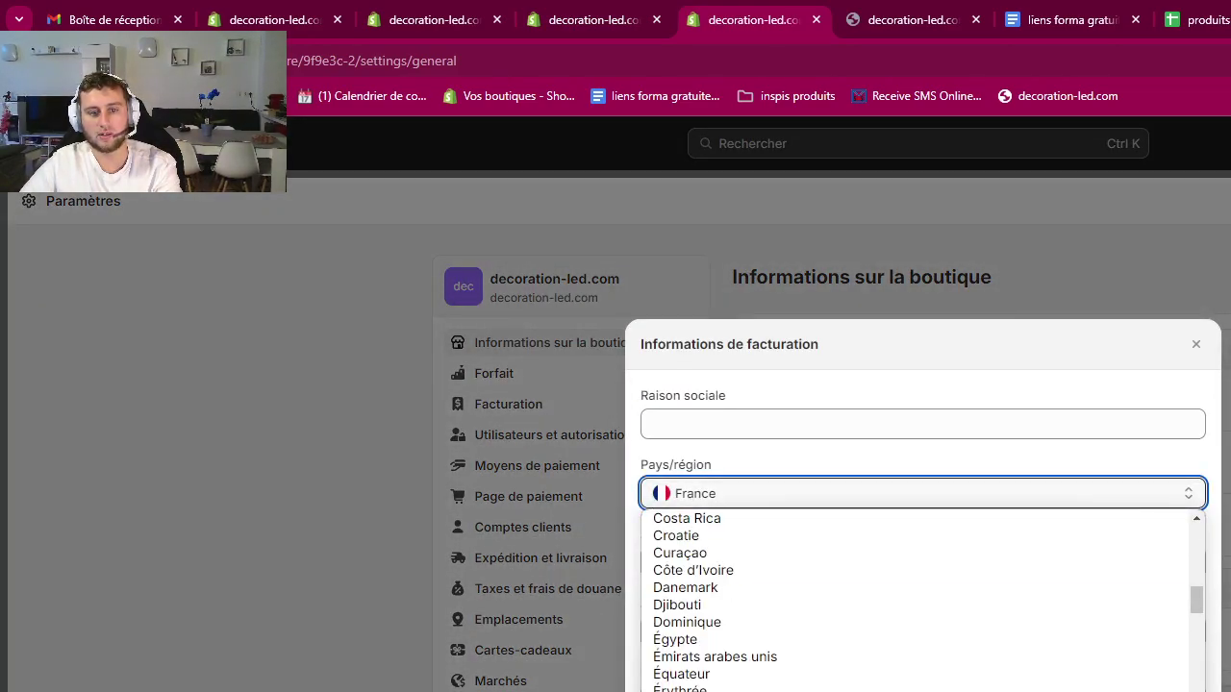
pyautogui.click(1195, 344)
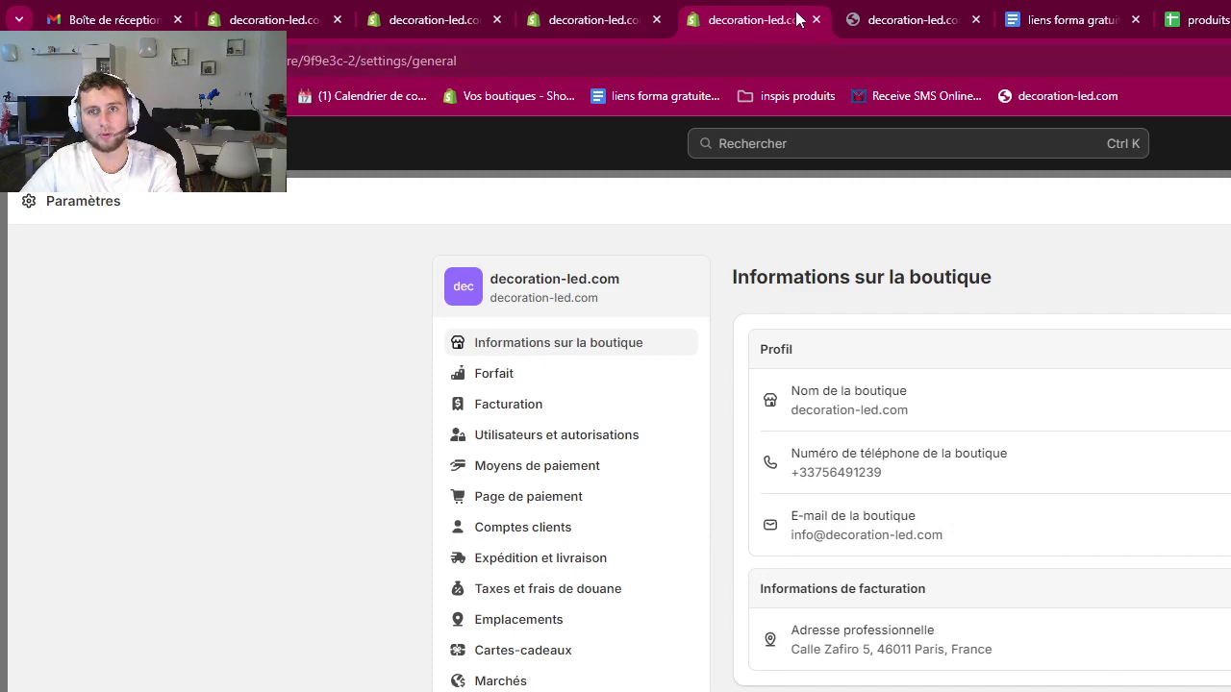
pyautogui.click(816, 19)
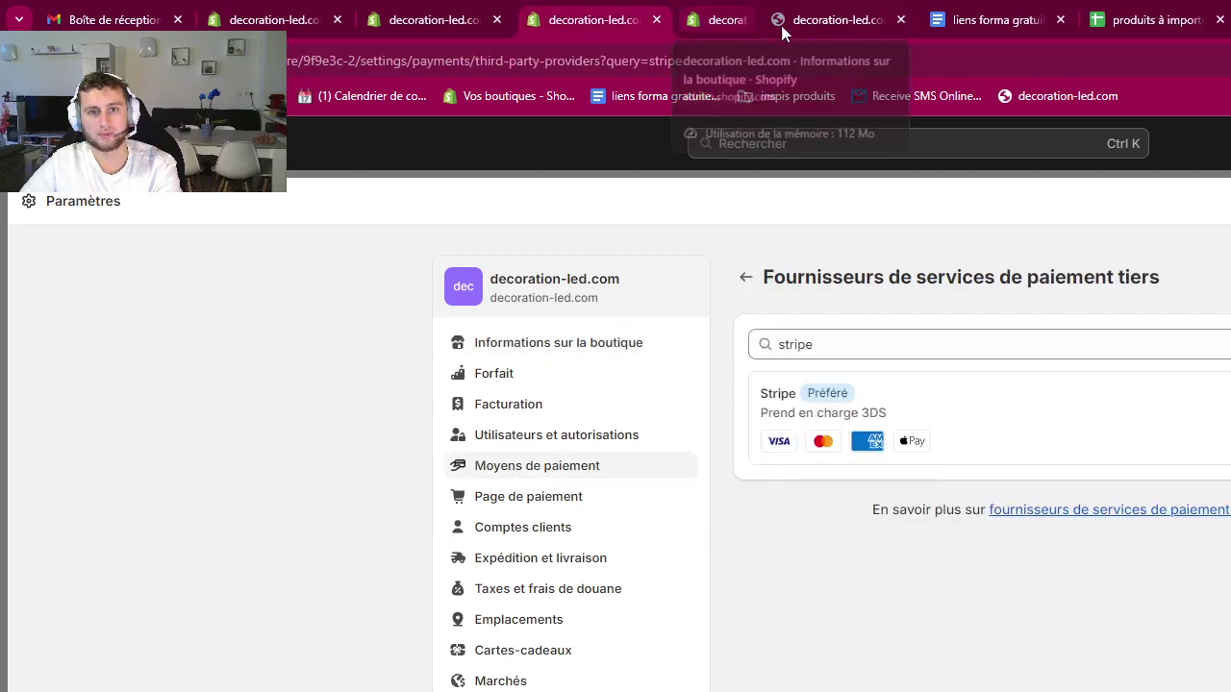
# - Choose Stripe from the filtered providers and proceed to its account connection page
pyautogui.click(784, 409)
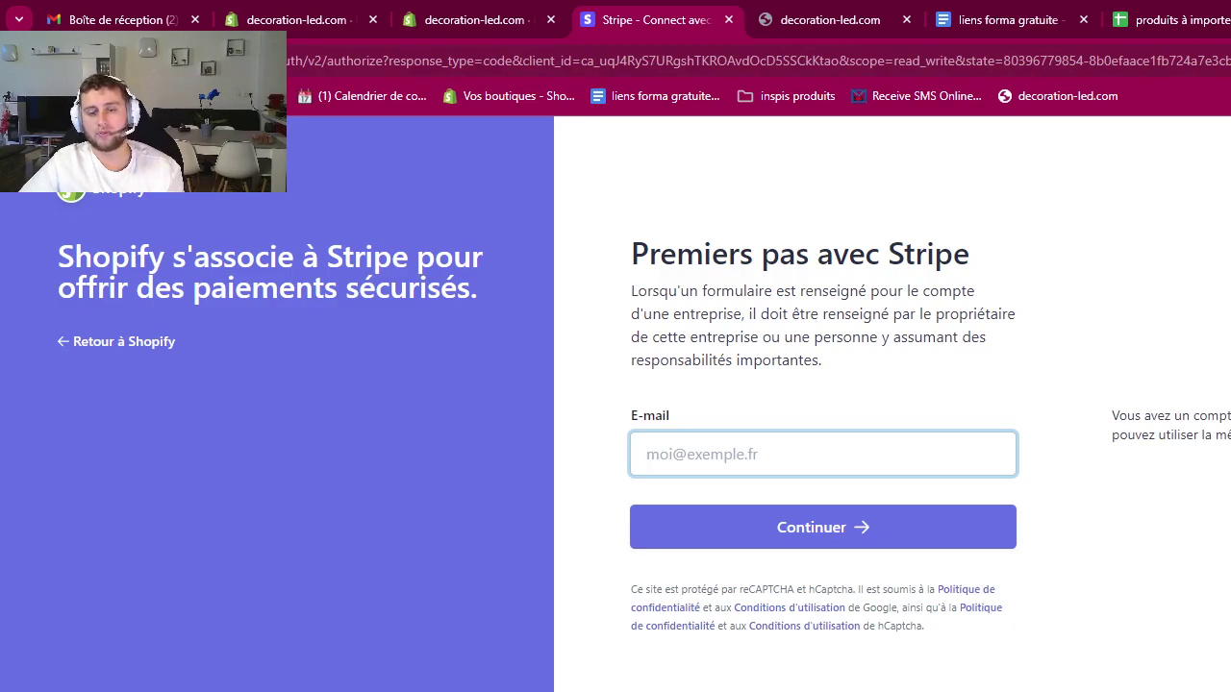
# - Switch to the Stripe account creation tutorial PDF and read its conditions on new identity, IP, IBAN and URL
pyautogui.click(1228, 19)
pyautogui.scroll(2, 1019, 423)
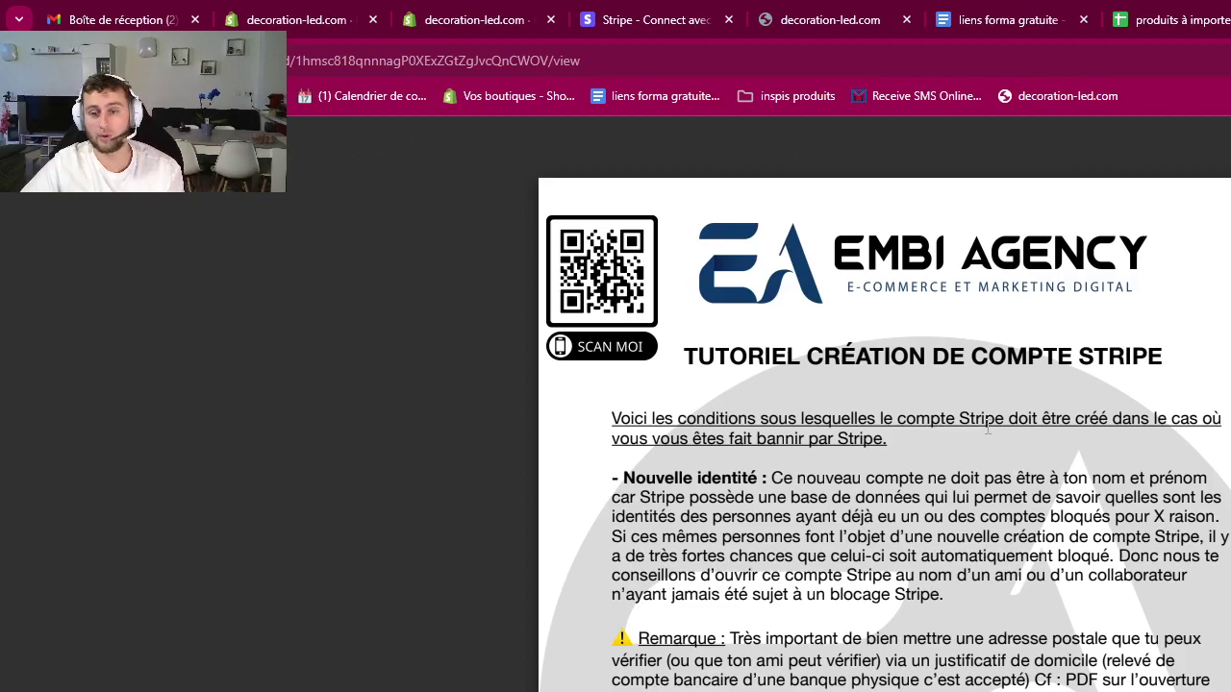
pyautogui.scroll(-1, 1010, 394)
pyautogui.scroll(-3, 1008, 394)
pyautogui.scroll(3, 991, 389)
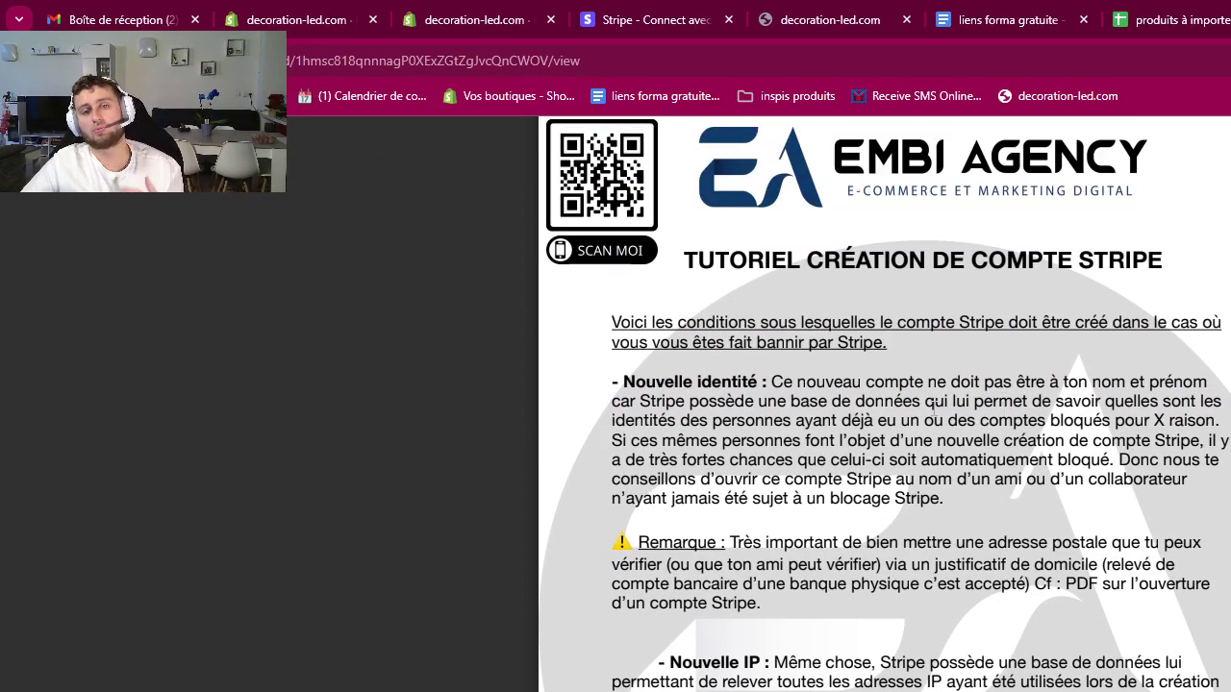
pyautogui.scroll(-2, 925, 409)
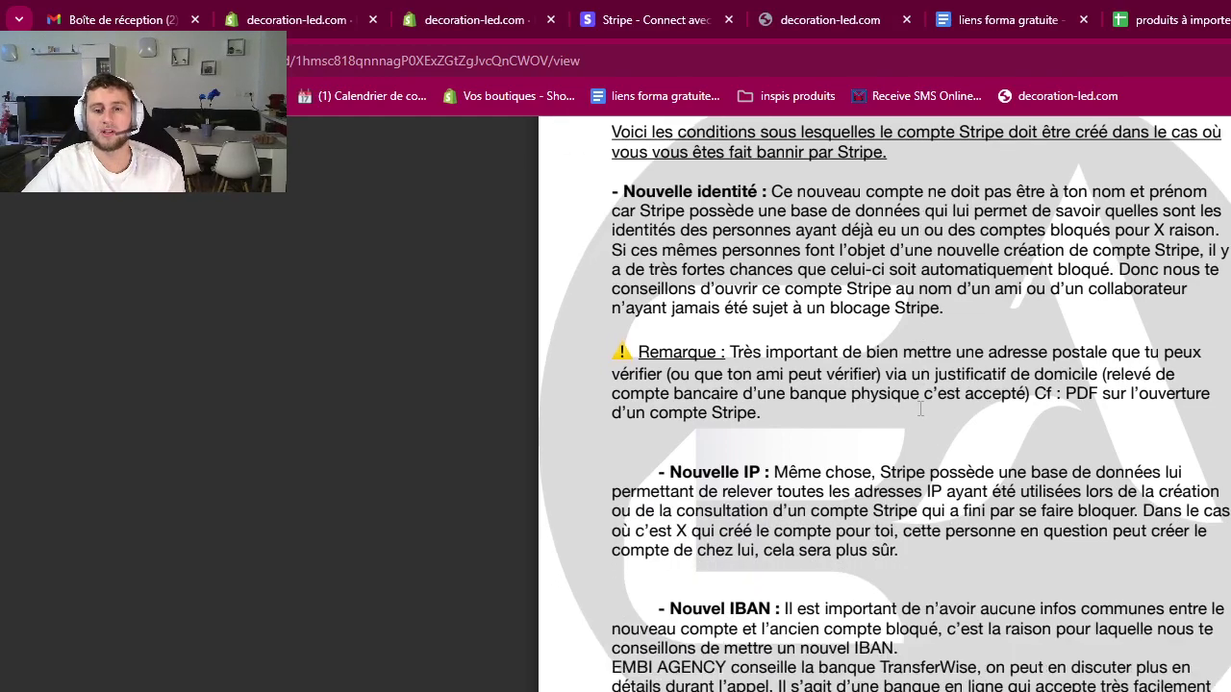
pyautogui.scroll(3, 918, 408)
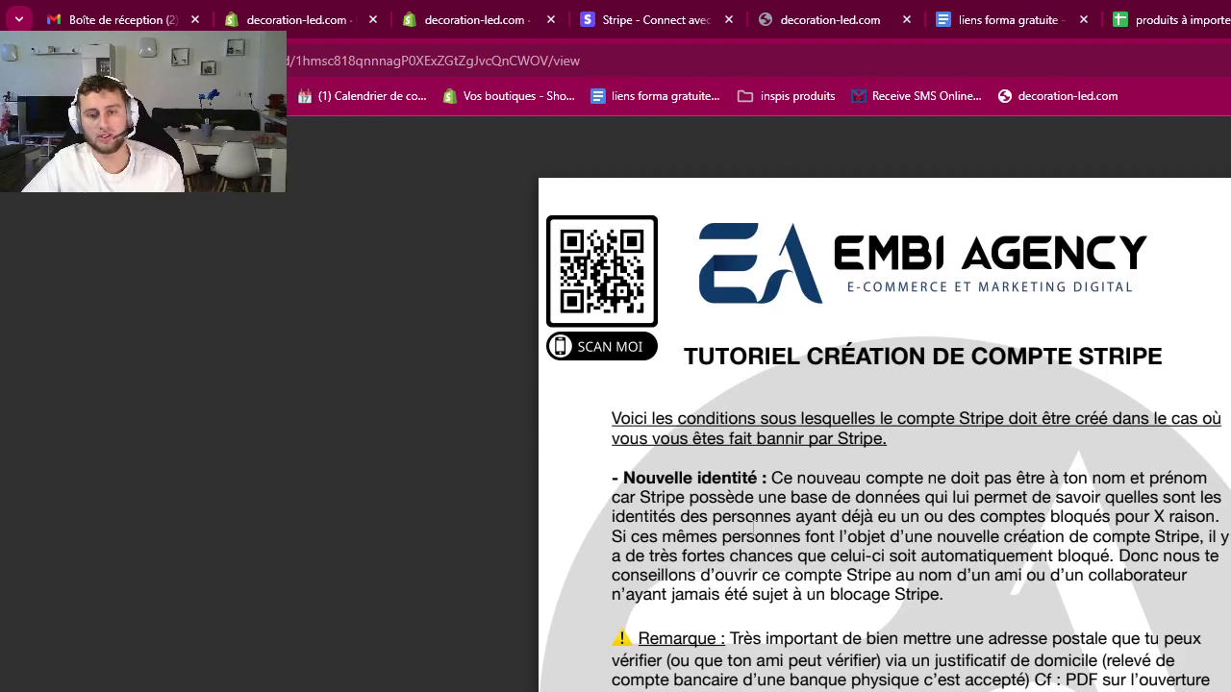
pyautogui.scroll(-1, 748, 511)
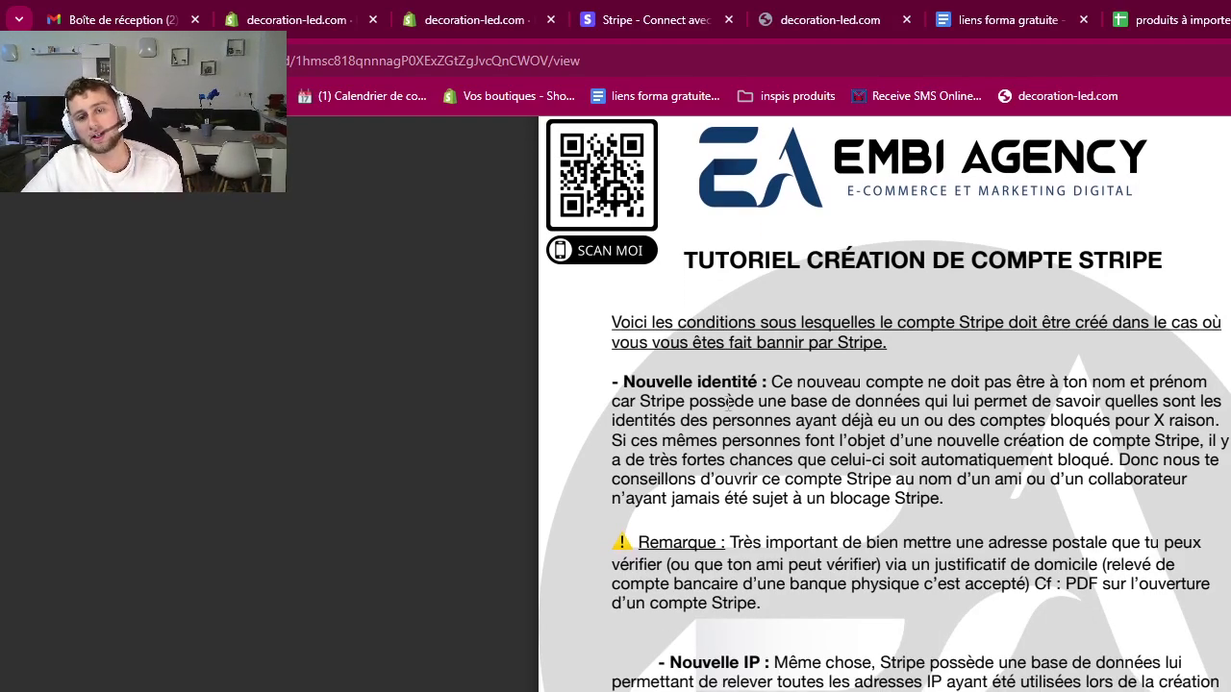
pyautogui.scroll(-2, 732, 382)
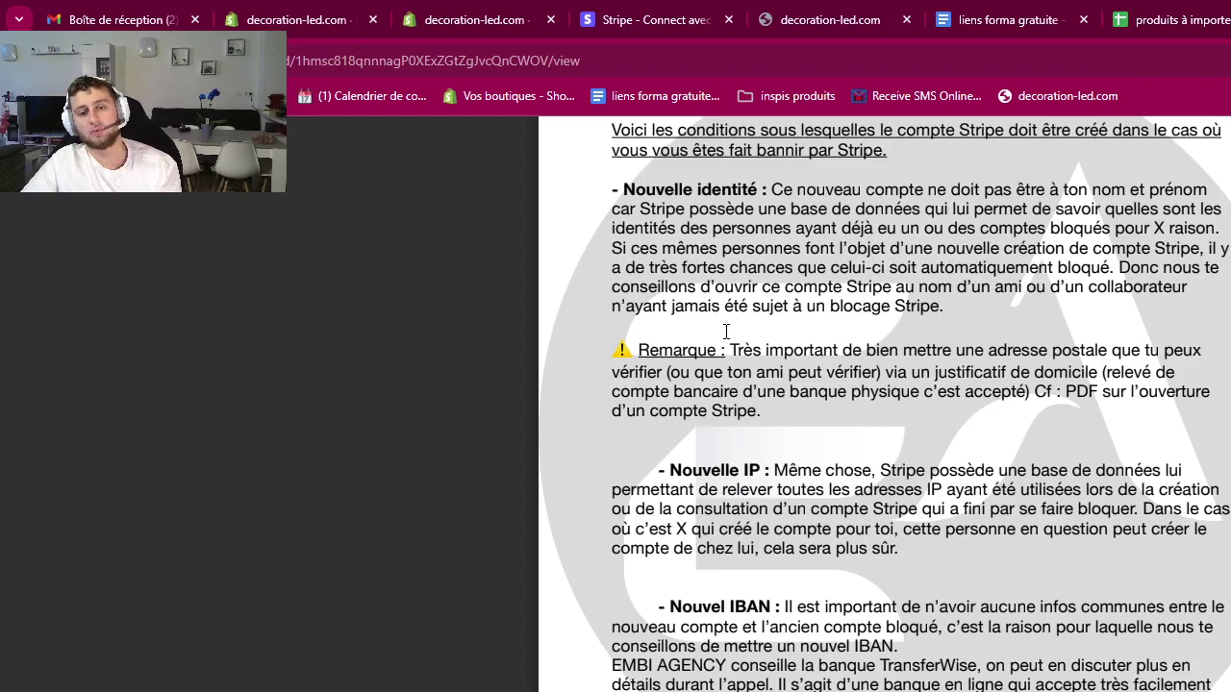
pyautogui.scroll(-1, 793, 393)
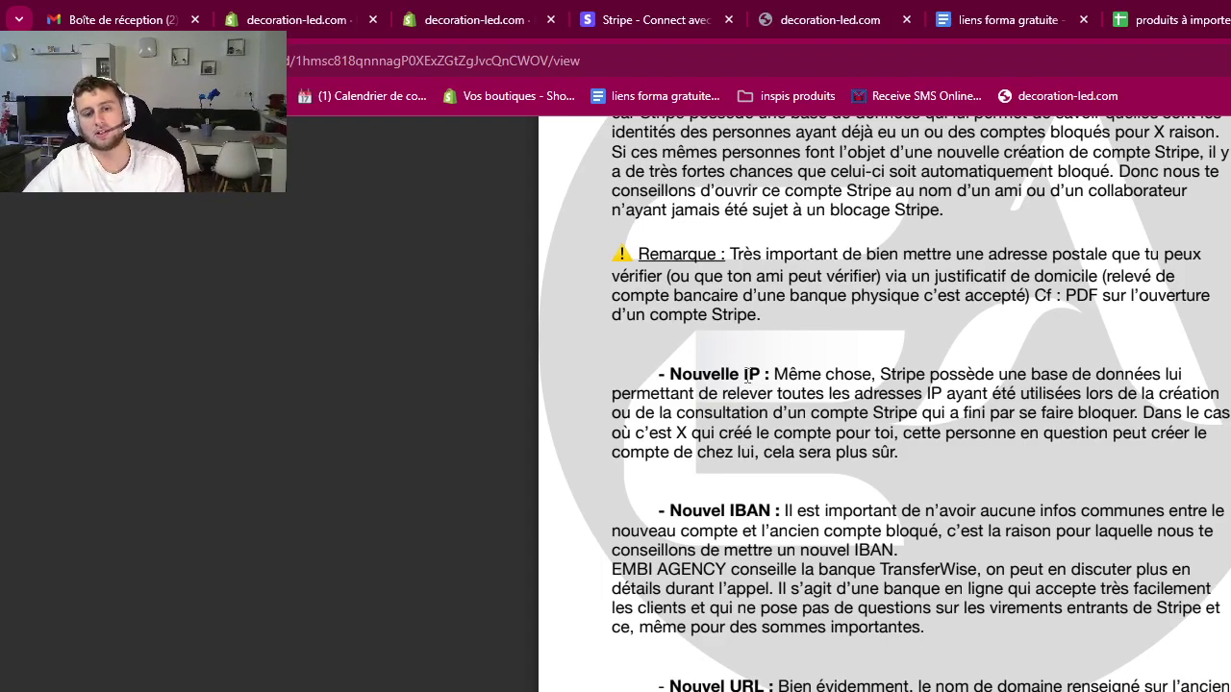
pyautogui.scroll(-3, 698, 514)
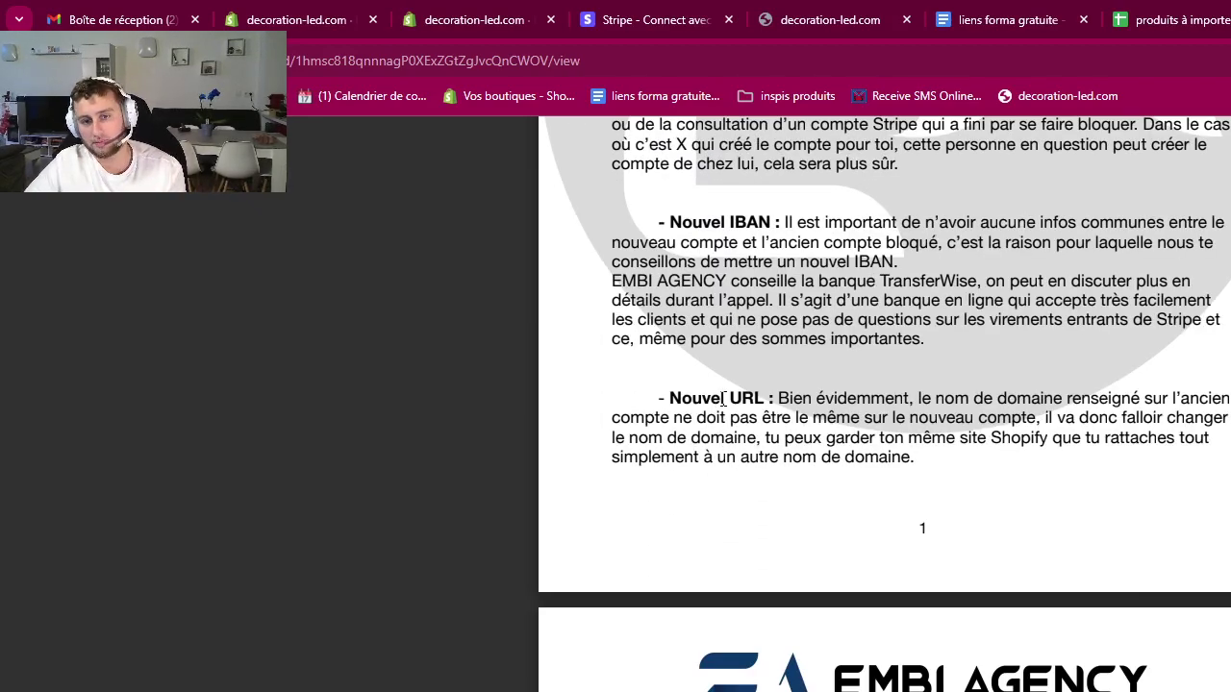
# - Examine the tutorial's Stripe dashboard illustration and its explanation of the verification e-mail leading up to account activation
pyautogui.scroll(-5, 723, 398)
pyautogui.scroll(-2, 971, 606)
pyautogui.scroll(1, 923, 577)
pyautogui.scroll(-1, 721, 461)
pyautogui.scroll(-8, 780, 496)
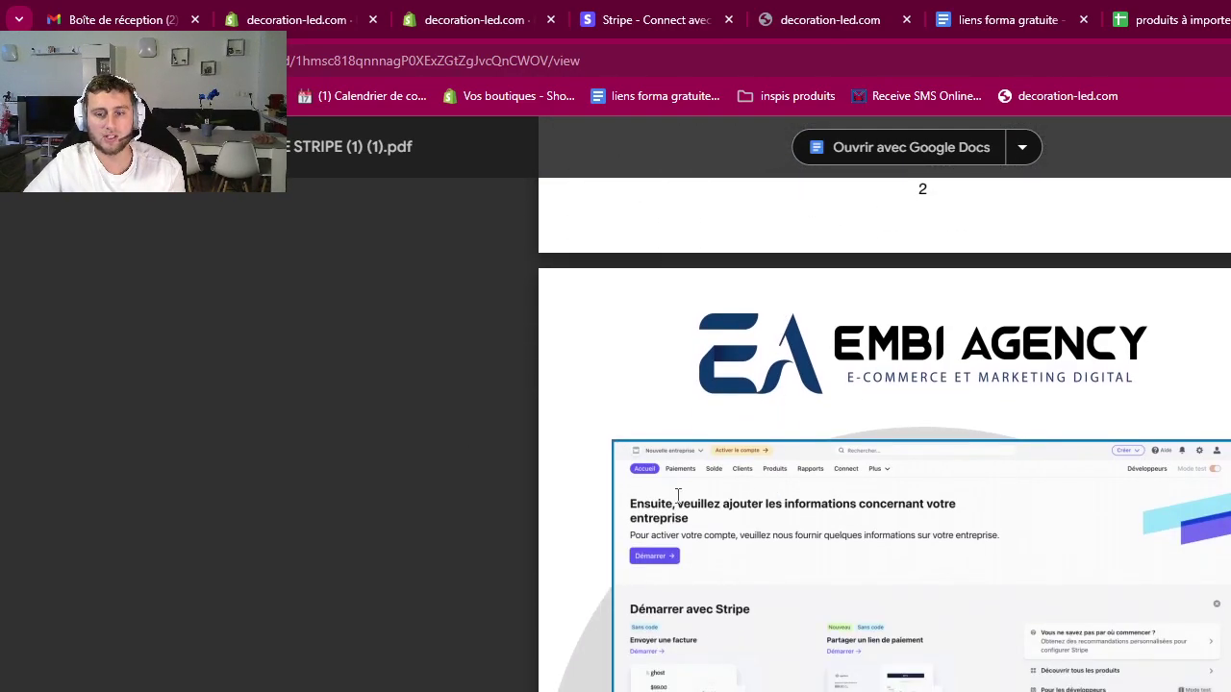
pyautogui.scroll(-1, 547, 582)
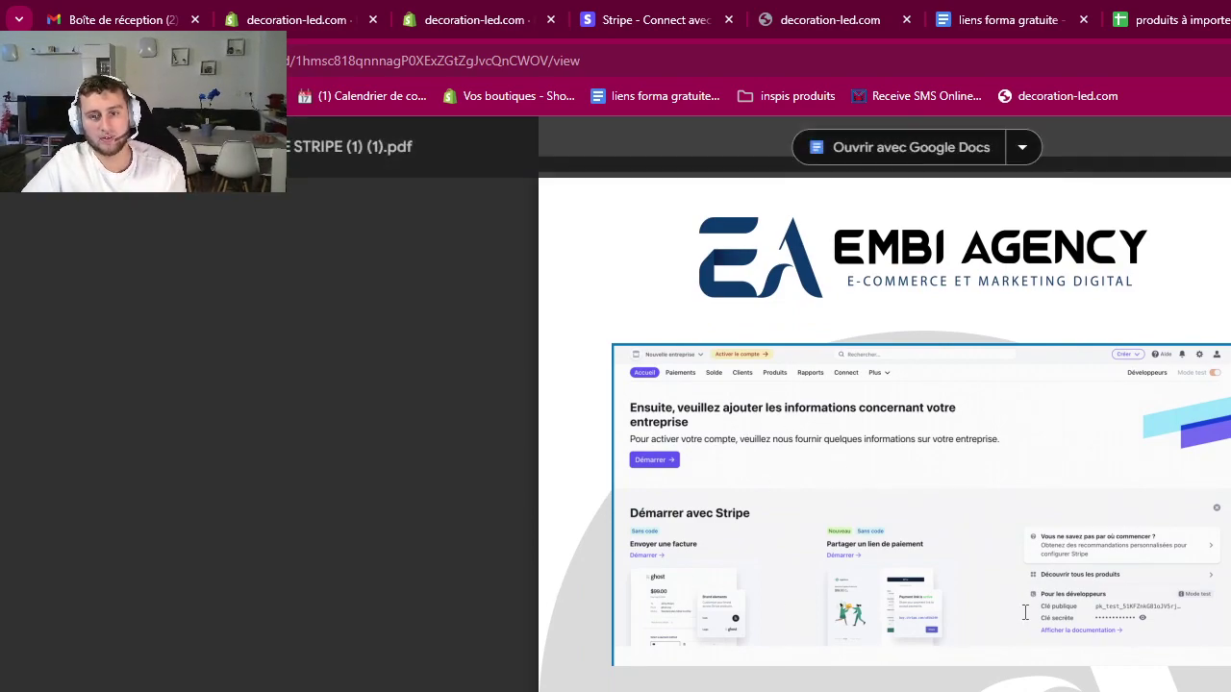
pyautogui.scroll(-1, 883, 552)
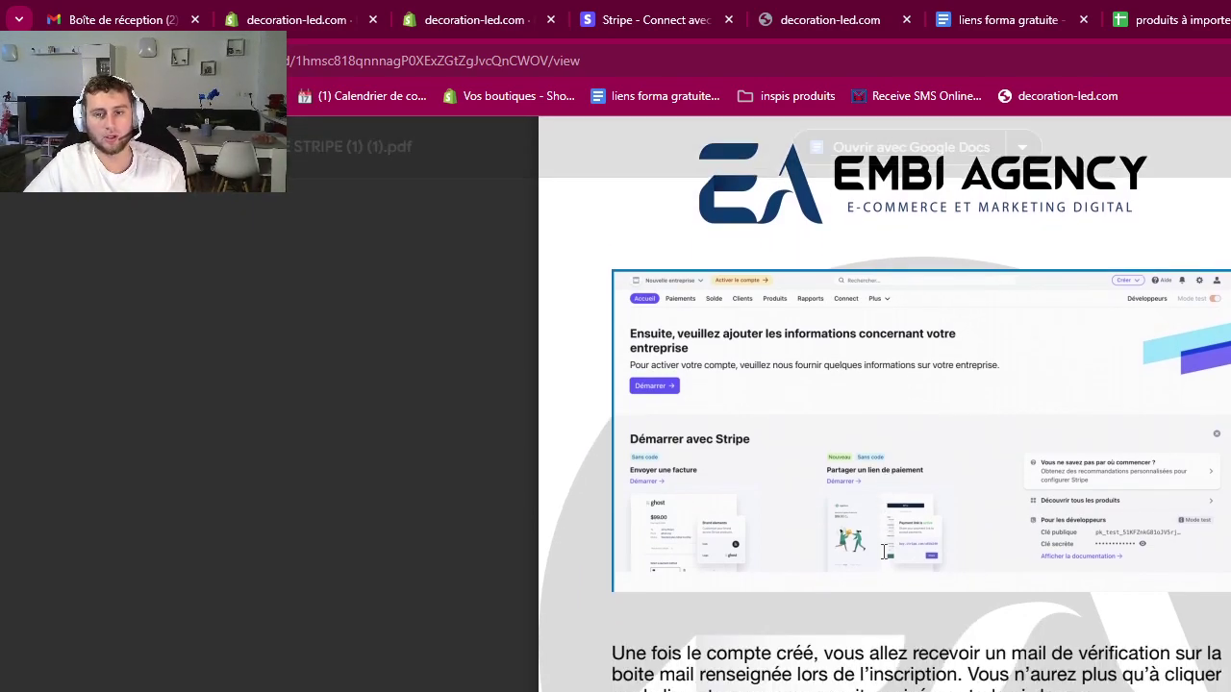
pyautogui.scroll(-1, 841, 524)
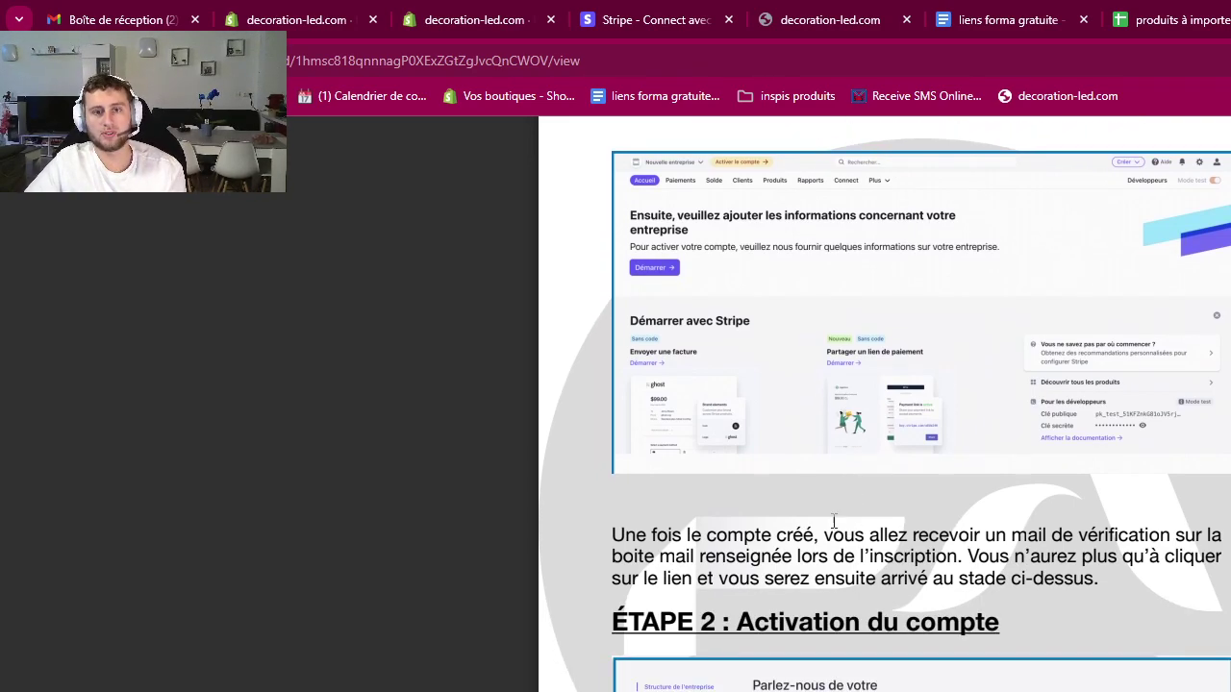
pyautogui.scroll(1, 716, 241)
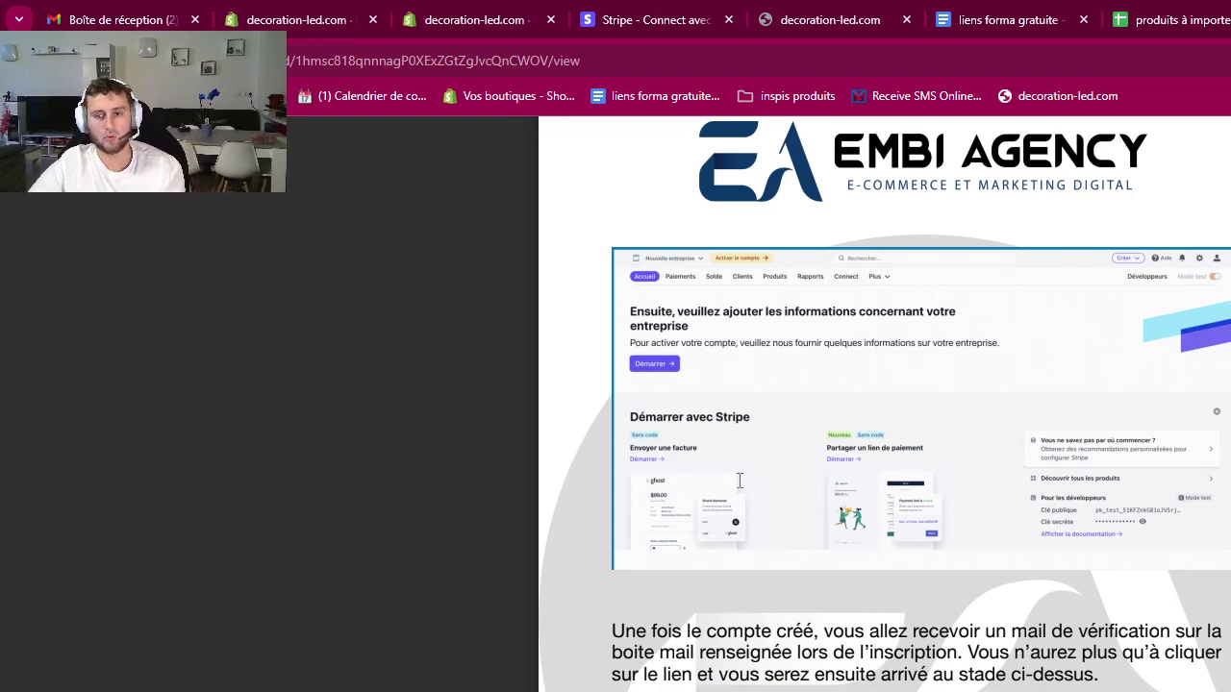
pyautogui.scroll(-4, 804, 663)
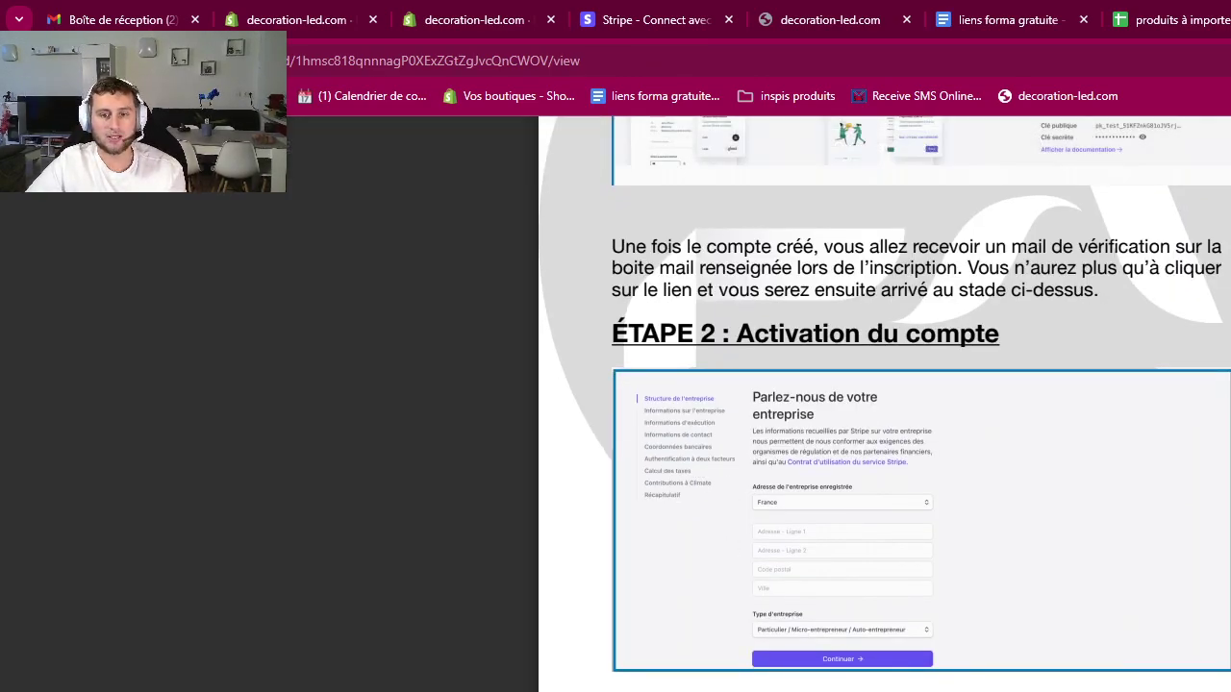
# - Enlarge the PDF and examine the company structure form under step 2, account activation
pyautogui.scroll(4, 669, 412)
pyautogui.scroll(2, 670, 412)
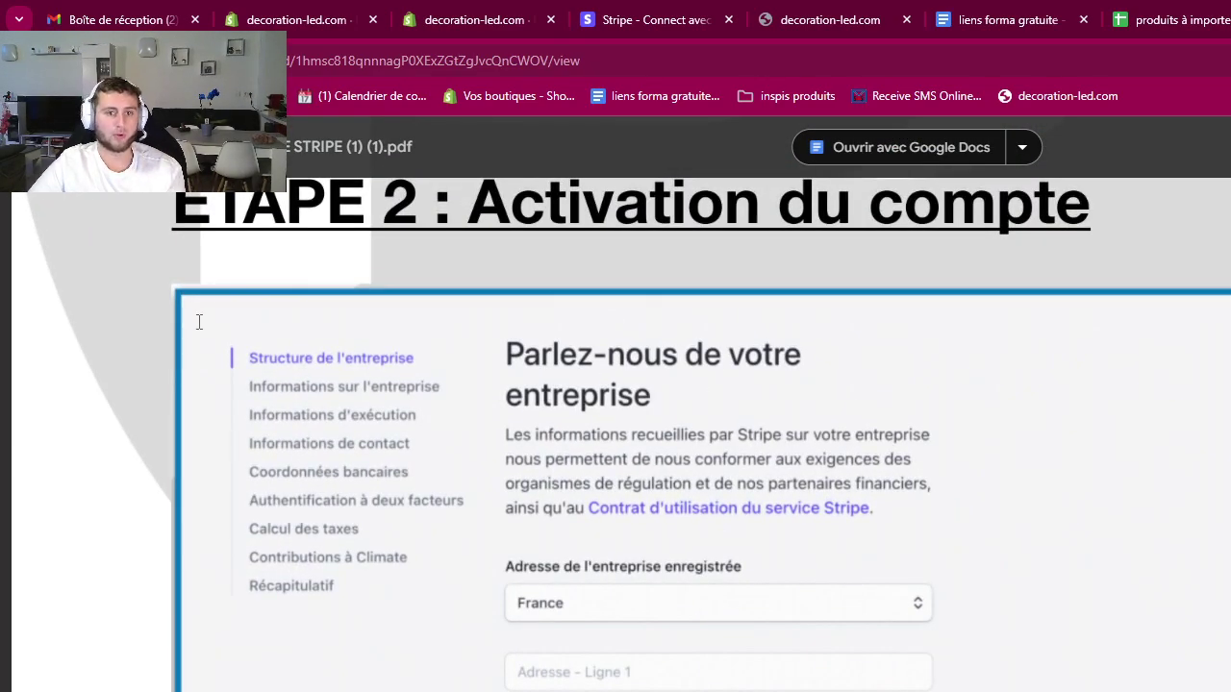
pyautogui.scroll(-2, 772, 519)
pyautogui.scroll(1, 725, 529)
pyautogui.scroll(-12, 621, 516)
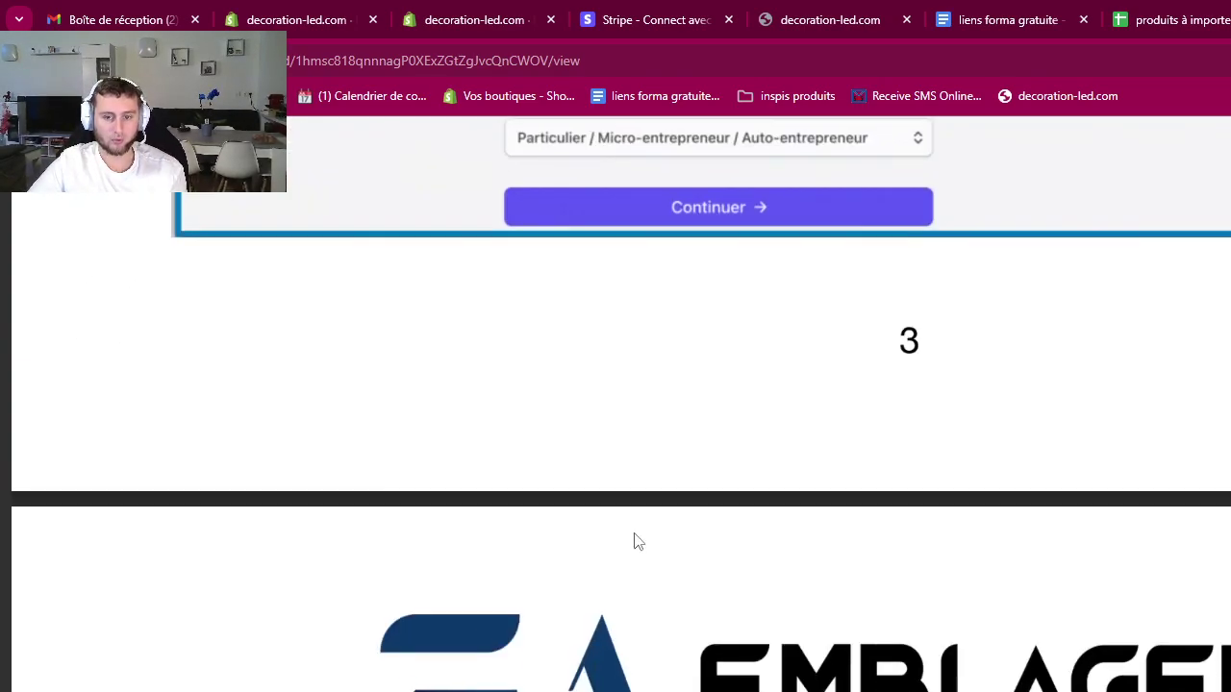
# - Examine the tutorial's personal information form for the company representative and the instructions on entering accurate identity, address and phone details
pyautogui.scroll(-10, 637, 530)
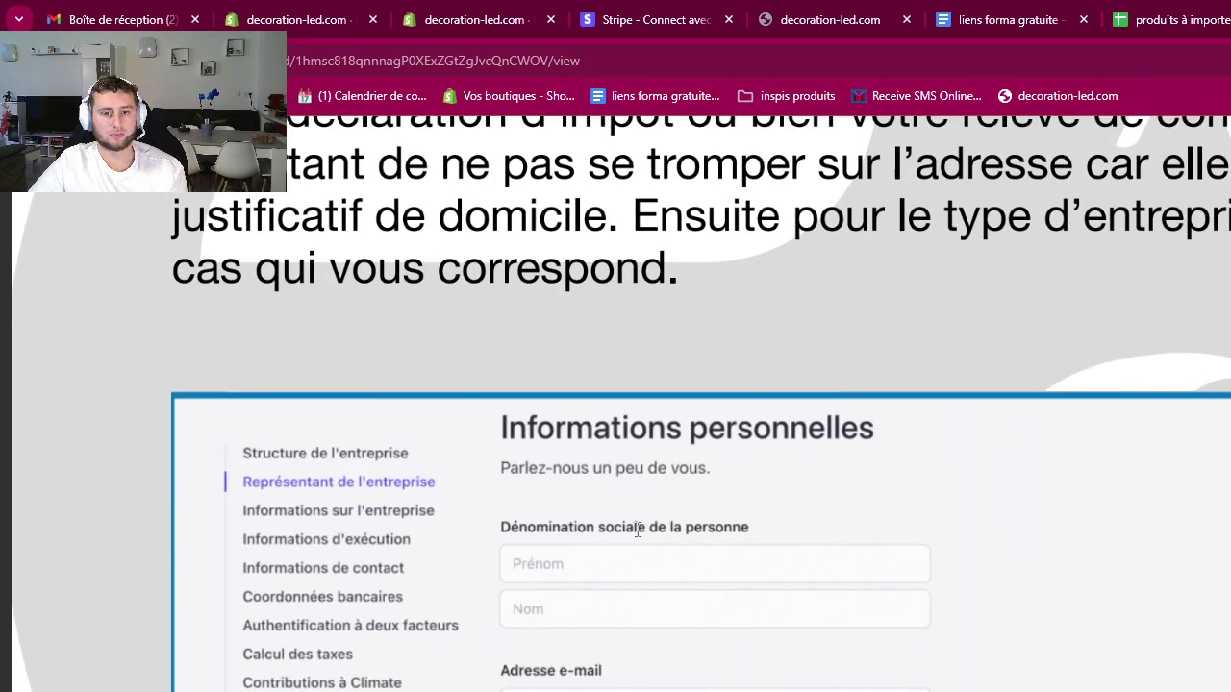
pyautogui.scroll(-3, 637, 529)
pyautogui.scroll(6, 638, 529)
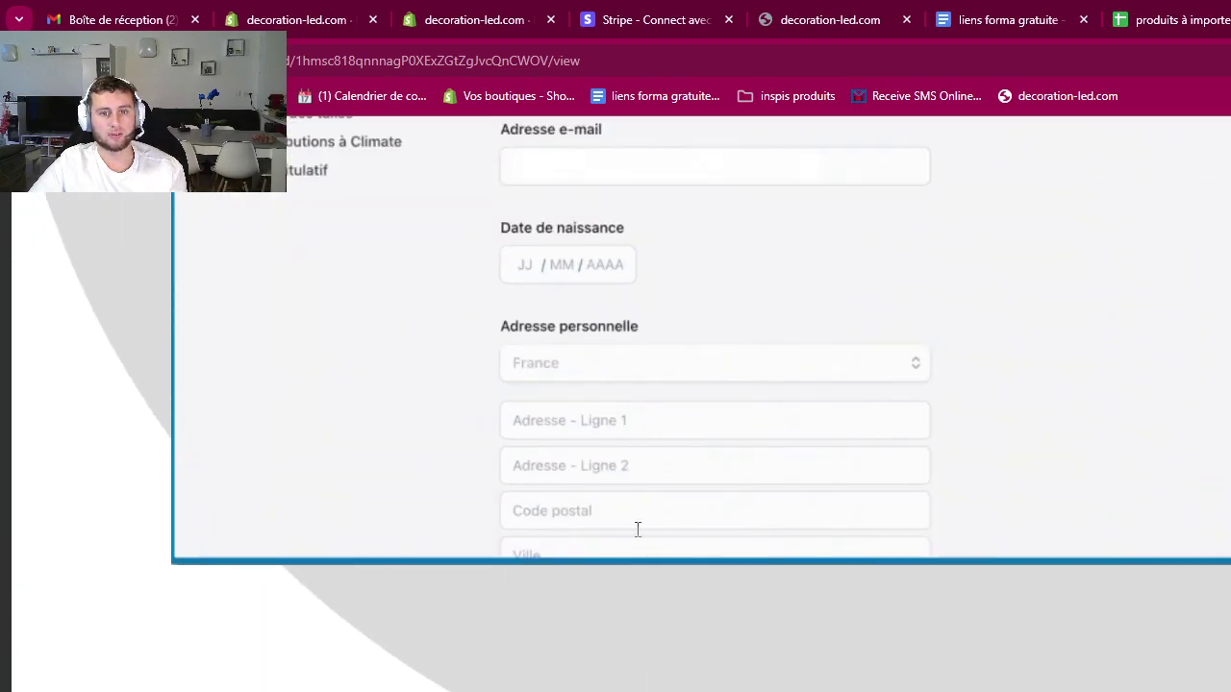
pyautogui.scroll(-10, 635, 529)
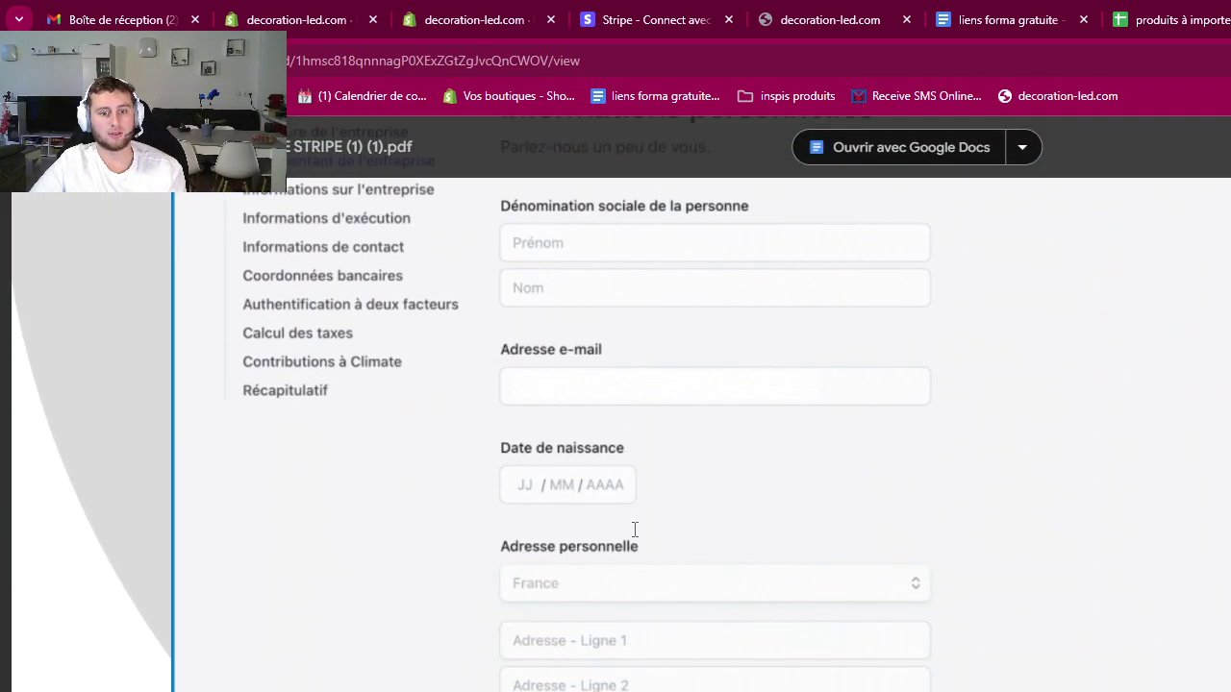
pyautogui.scroll(-8, 637, 497)
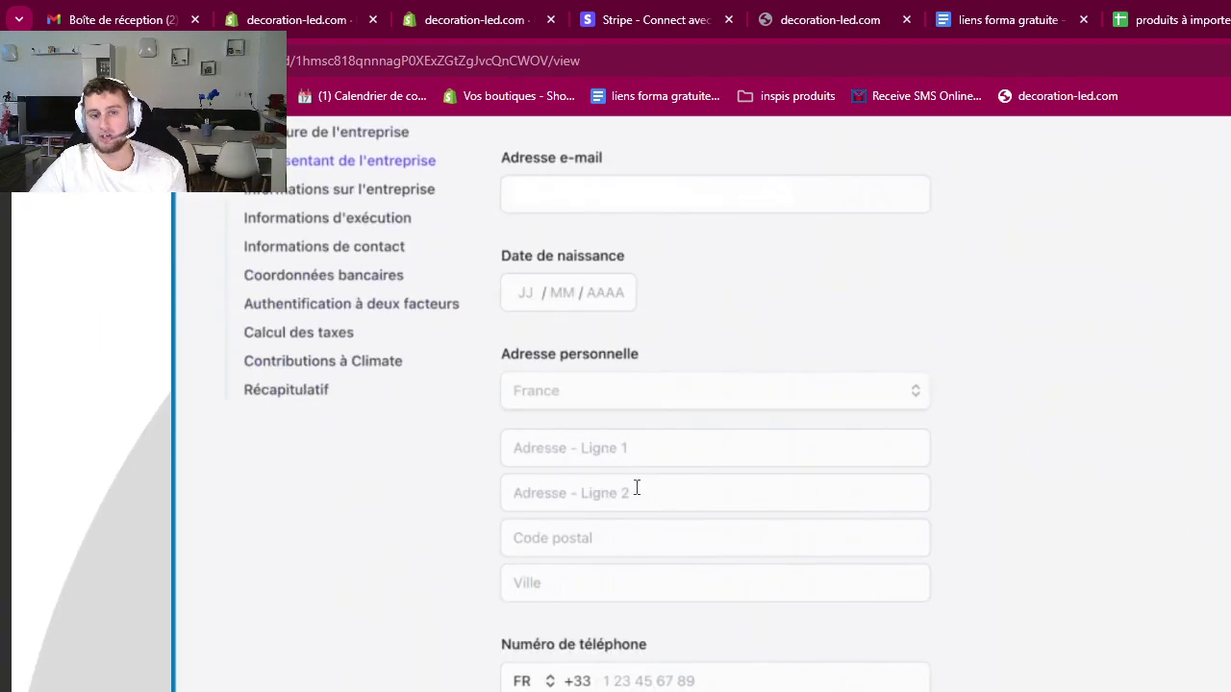
pyautogui.scroll(2, 635, 487)
pyautogui.scroll(-5, 634, 486)
pyautogui.scroll(-8, 635, 482)
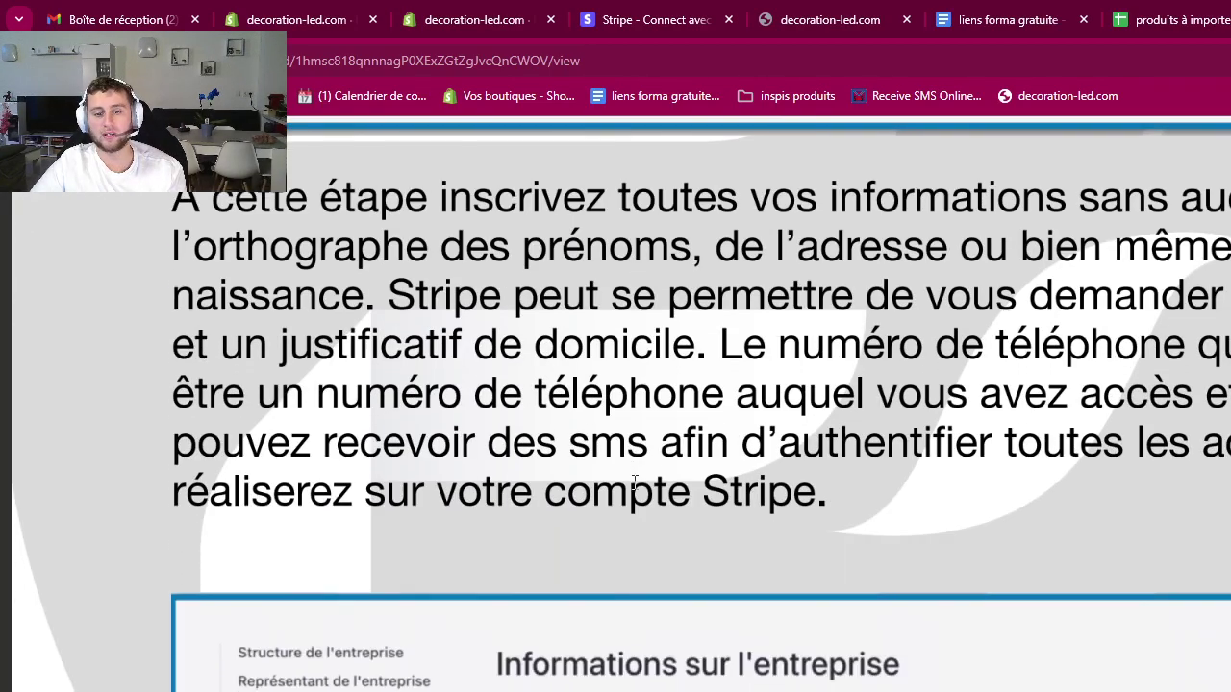
# - Examine the tutorial's company information, fulfilment information and contact information forms, including the bank statement descriptor fields
pyautogui.scroll(-1, 627, 464)
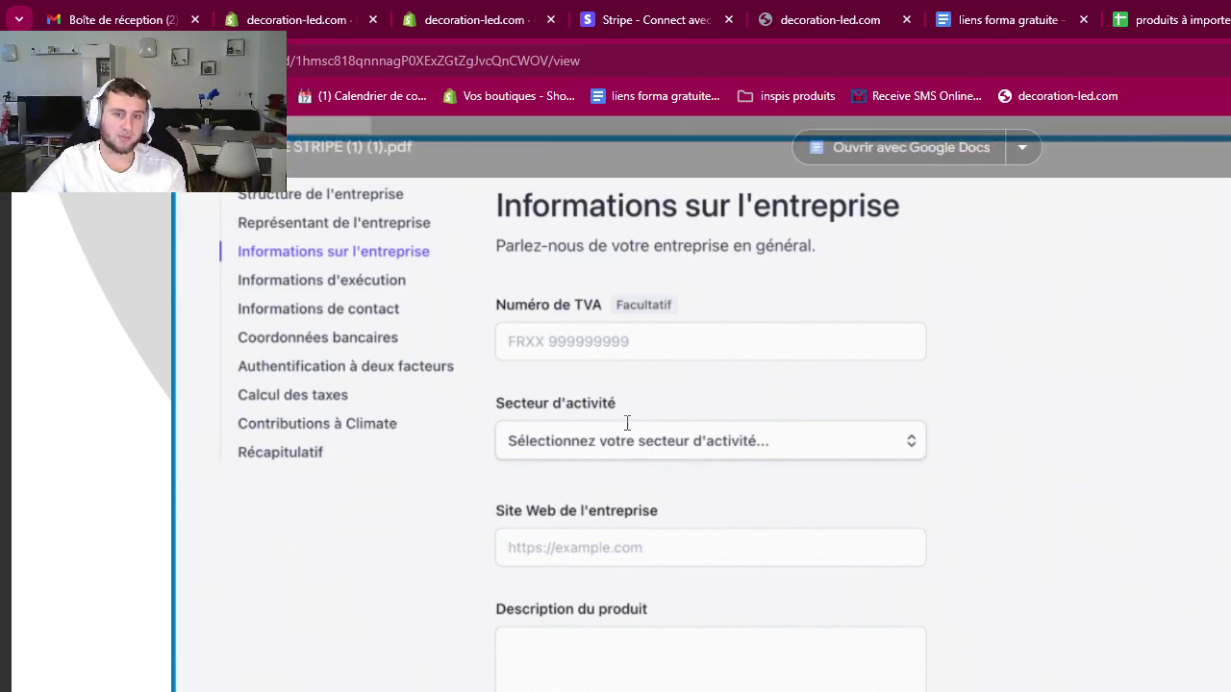
pyautogui.scroll(-12, 617, 522)
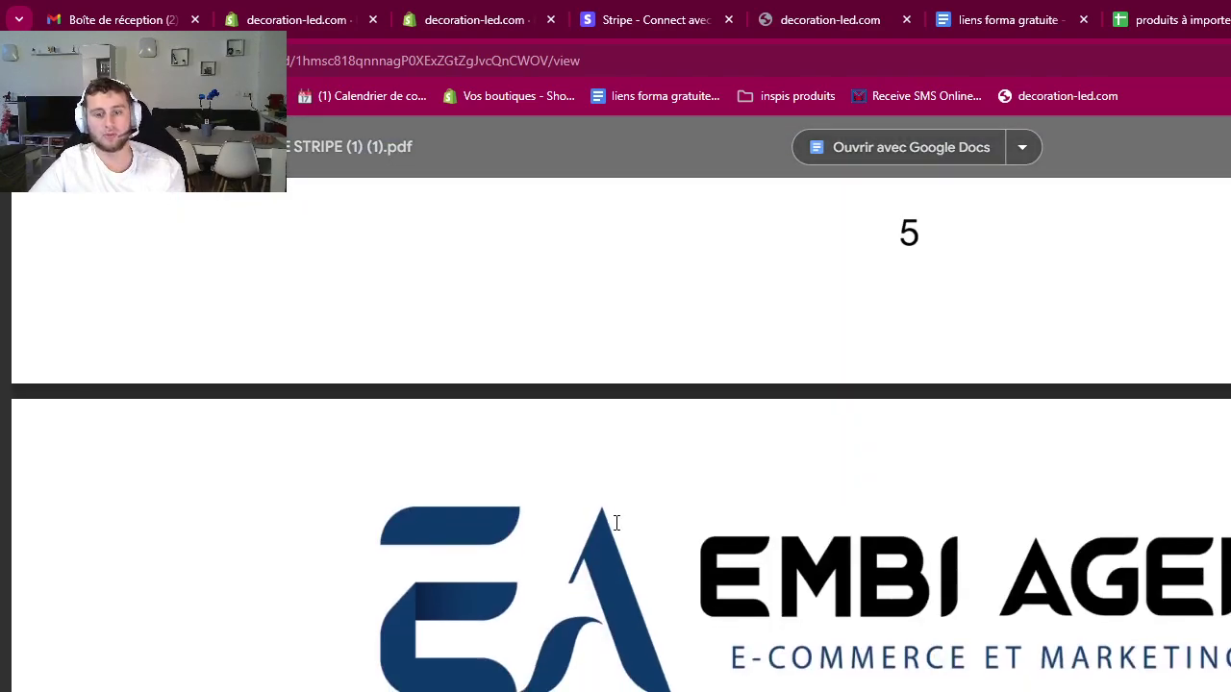
pyautogui.scroll(-3, 616, 523)
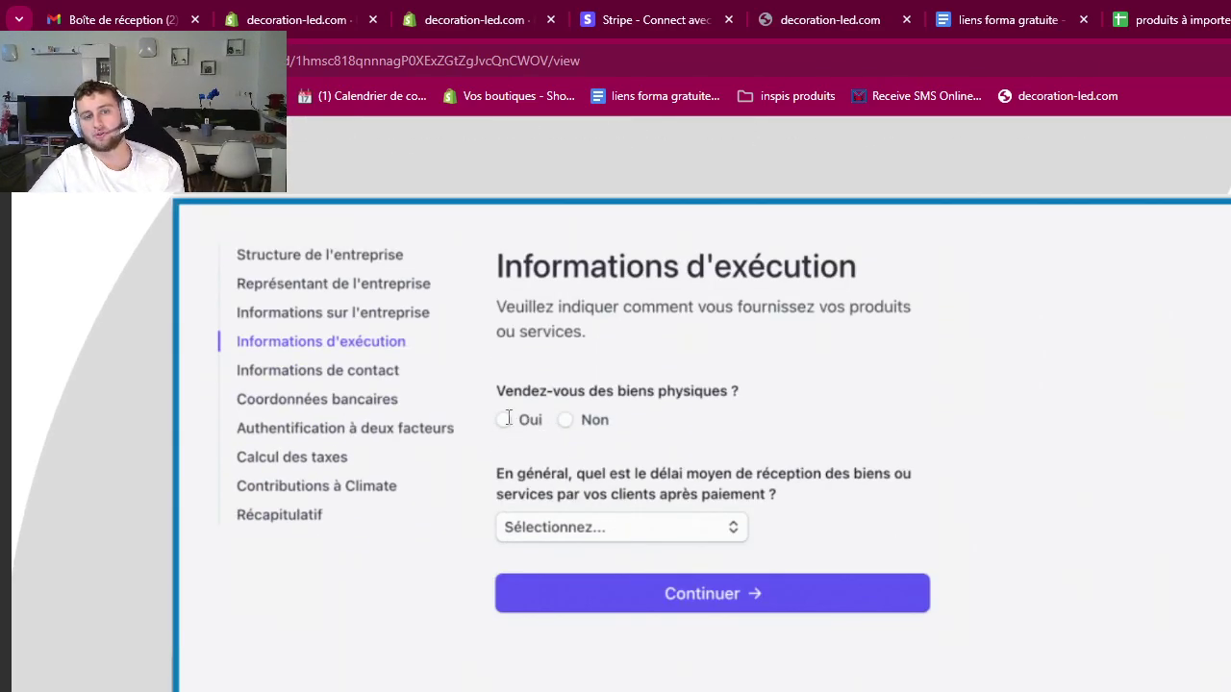
pyautogui.scroll(-2, 596, 548)
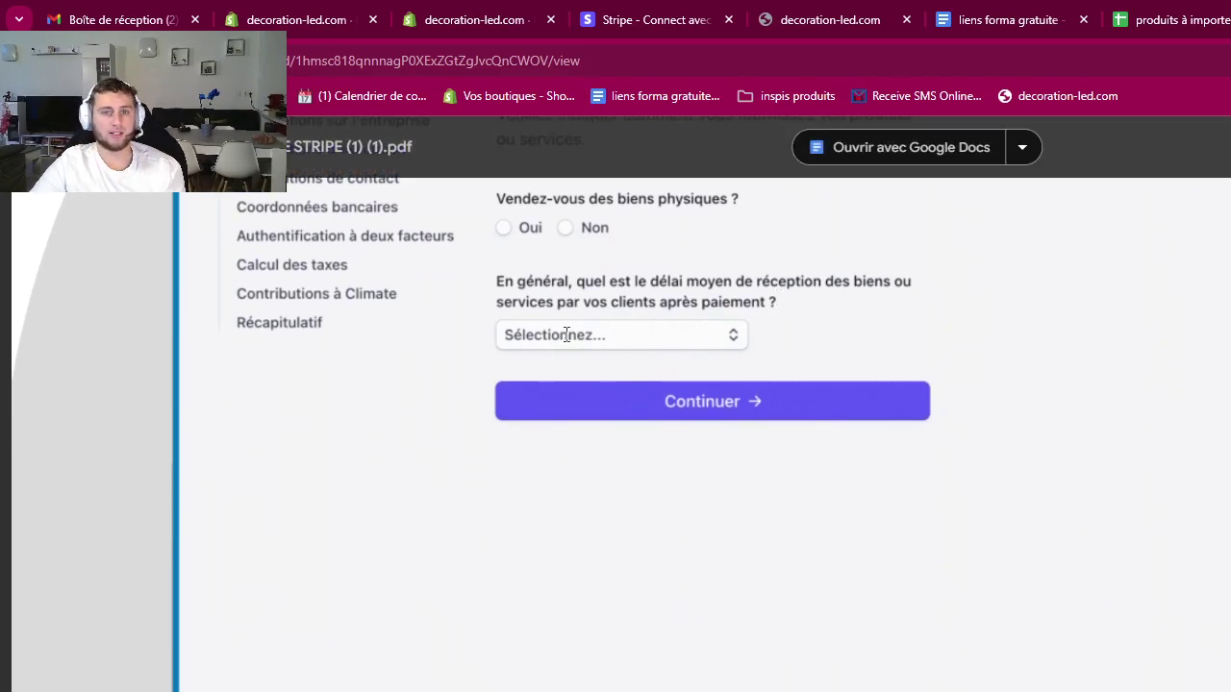
pyautogui.scroll(-9, 596, 346)
pyautogui.scroll(-1, 621, 359)
pyautogui.scroll(2, 625, 359)
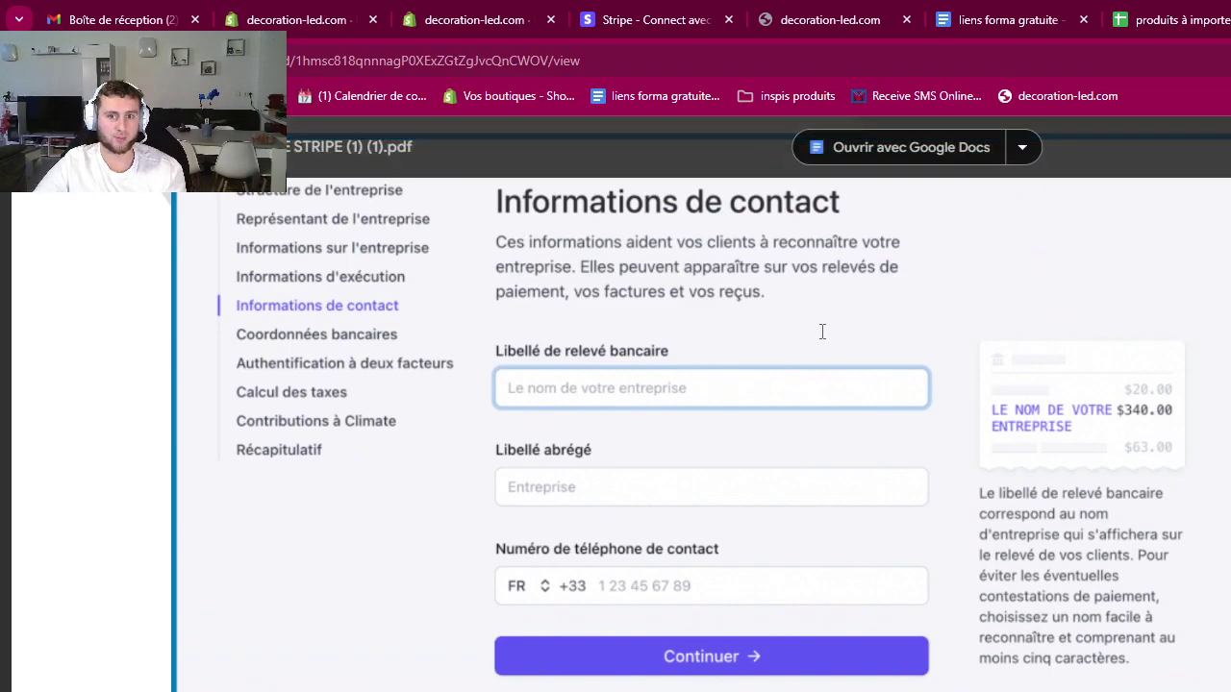
pyautogui.scroll(1, 731, 606)
pyautogui.scroll(2, 760, 634)
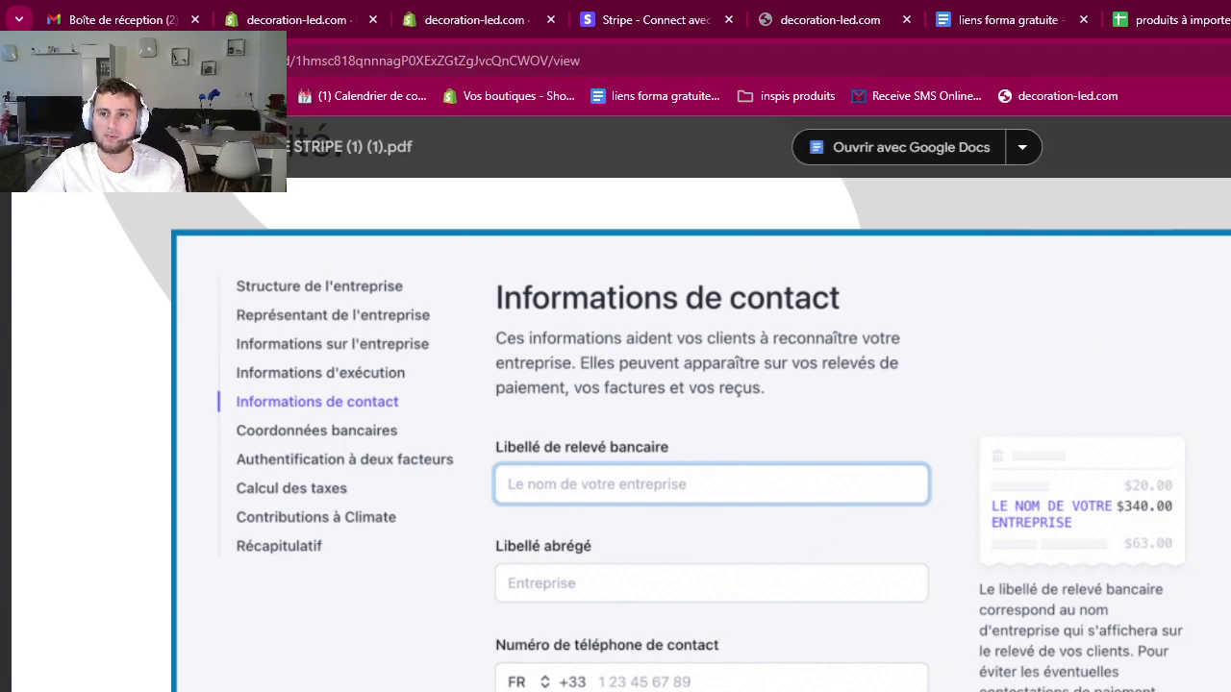
# - Open the Receive SMS Online site to view its available phone numbers, and return to the Stripe tutorial PDF
pyautogui.click(887, 103)
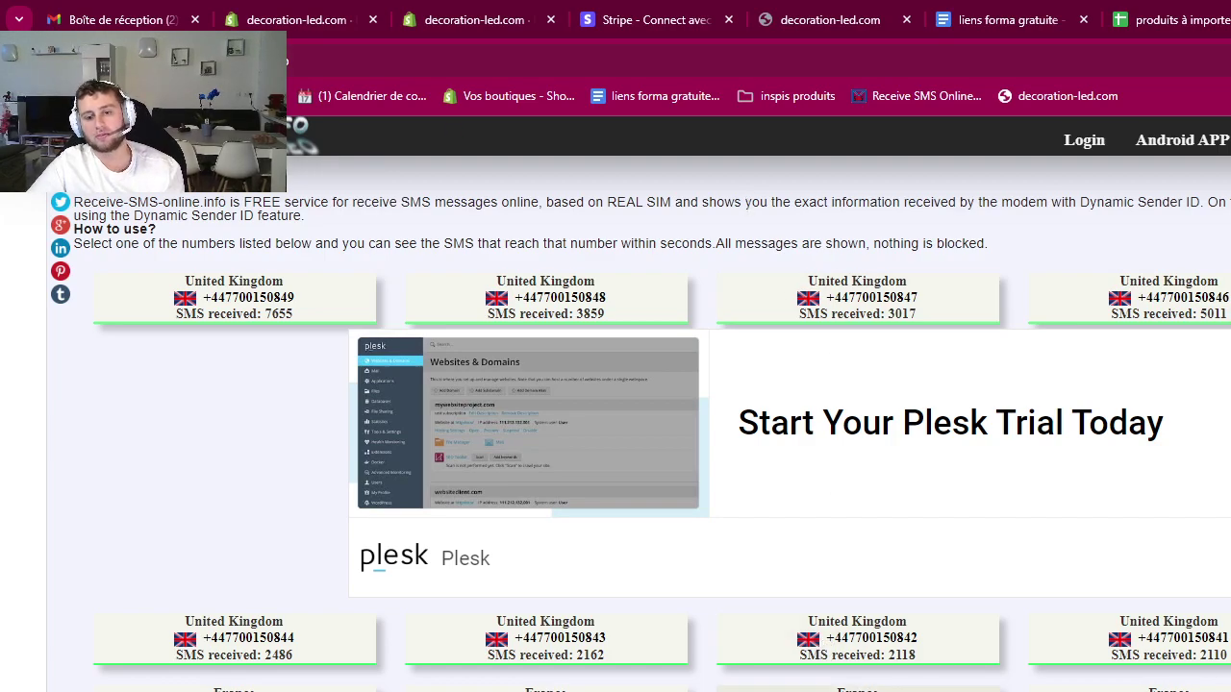
pyautogui.click(857, 688)
pyautogui.click(686, 59)
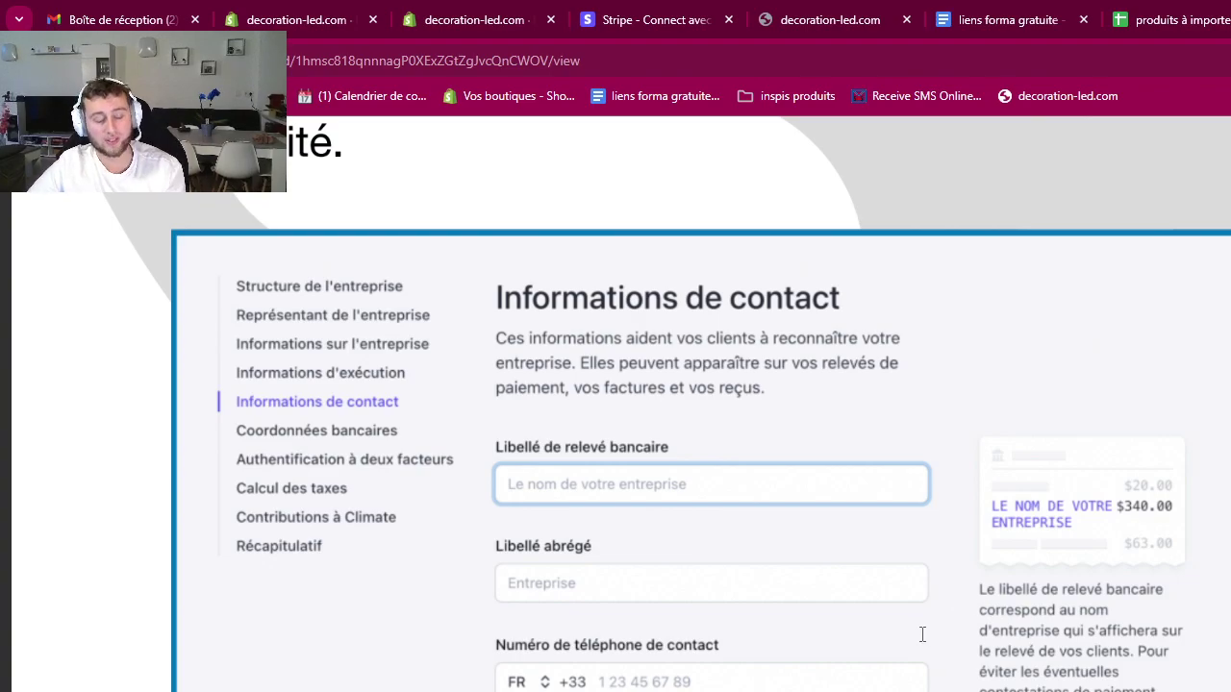
# - Read the rest of the tutorial PDF, covering the payout bank account, two-factor authentication and the optional last steps, through to the QR code
pyautogui.scroll(-4, 775, 662)
pyautogui.scroll(-8, 777, 661)
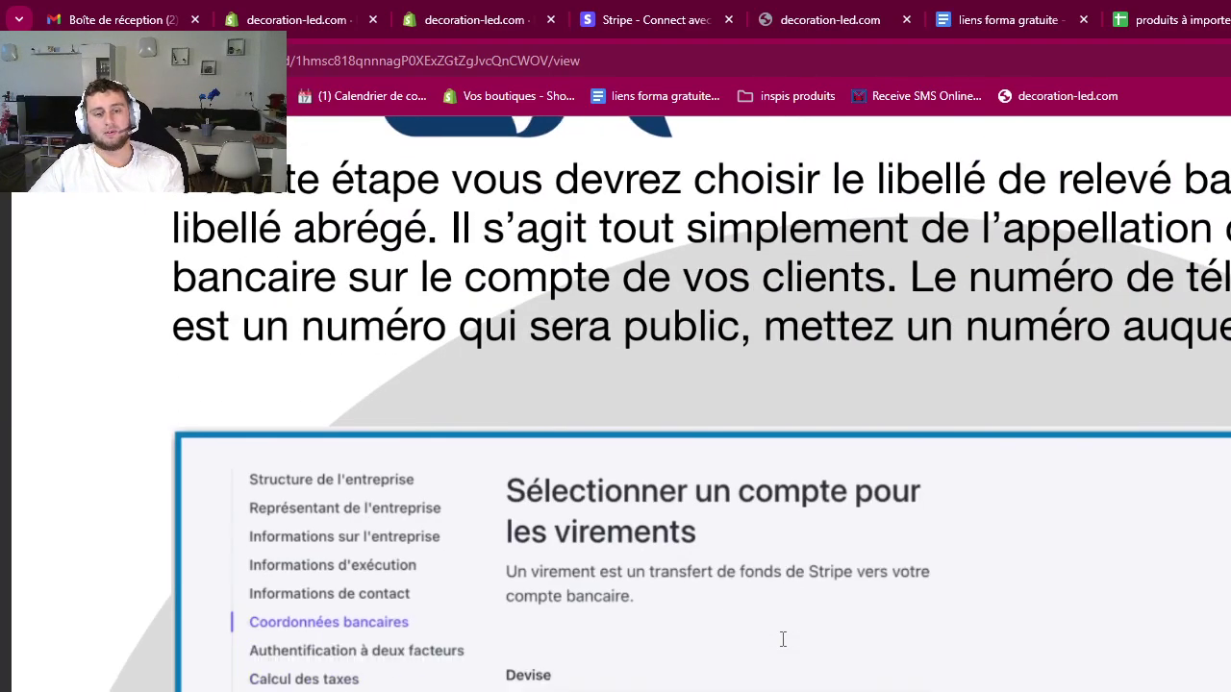
pyautogui.scroll(-5, 749, 655)
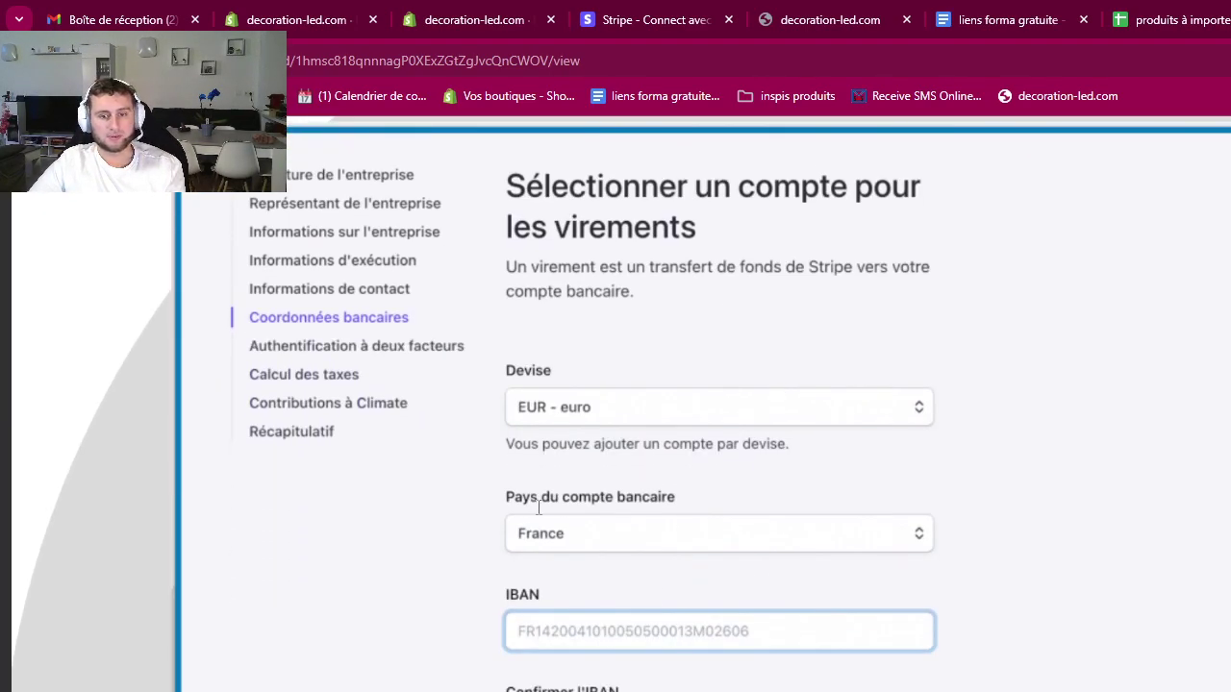
pyautogui.scroll(-4, 687, 665)
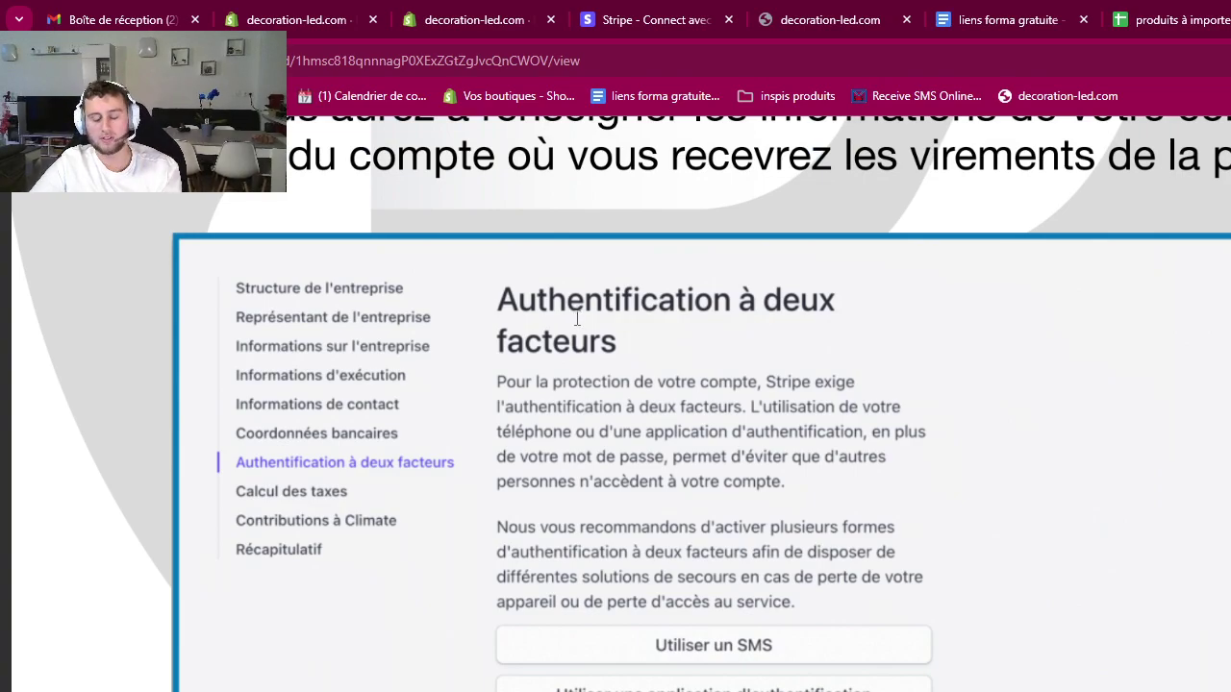
pyautogui.scroll(-6, 577, 299)
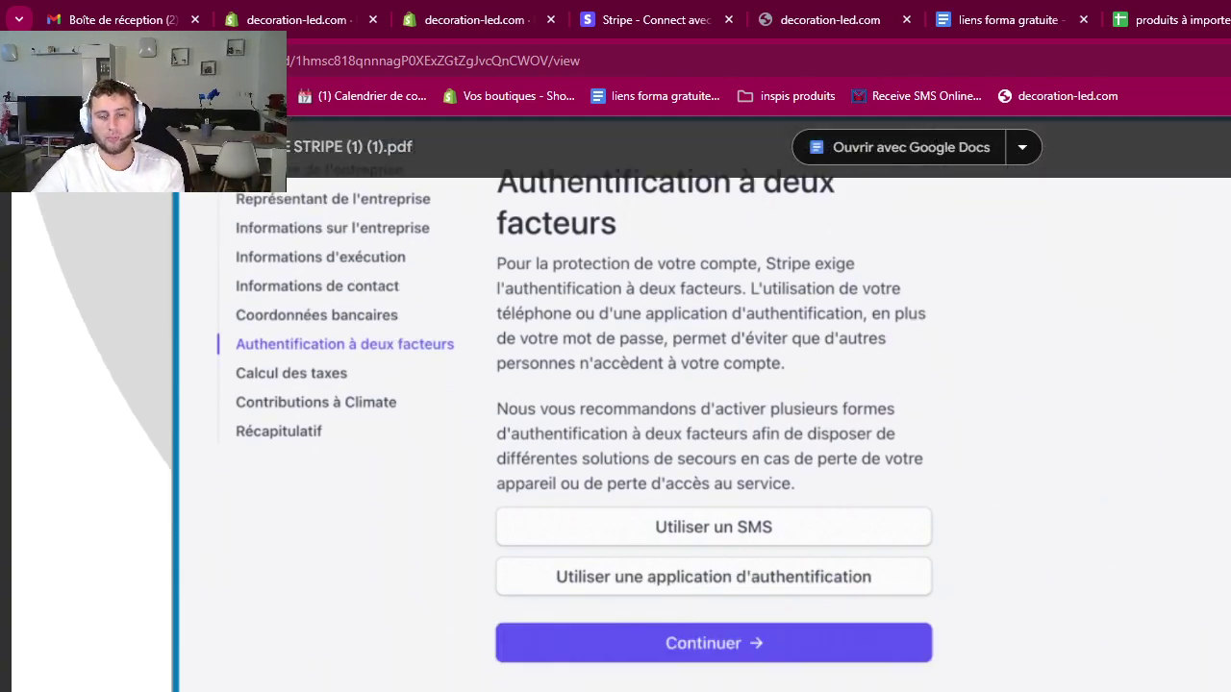
pyautogui.scroll(-15, 616, 404)
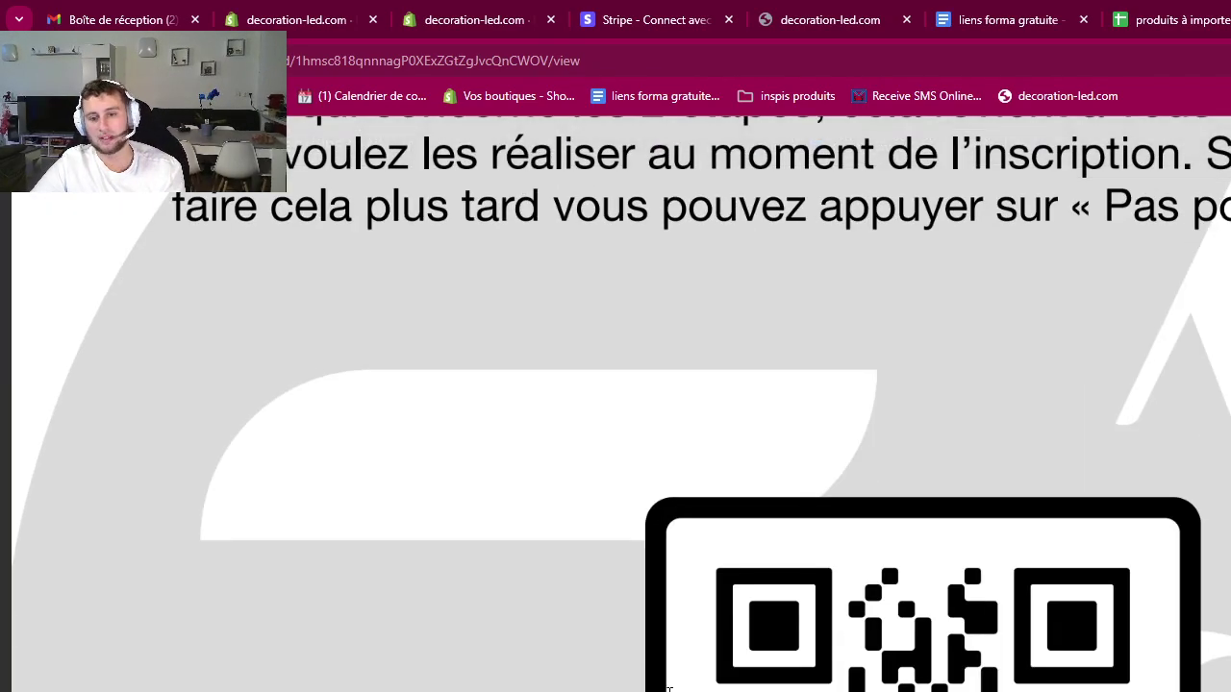
pyautogui.scroll(-5, 1099, 651)
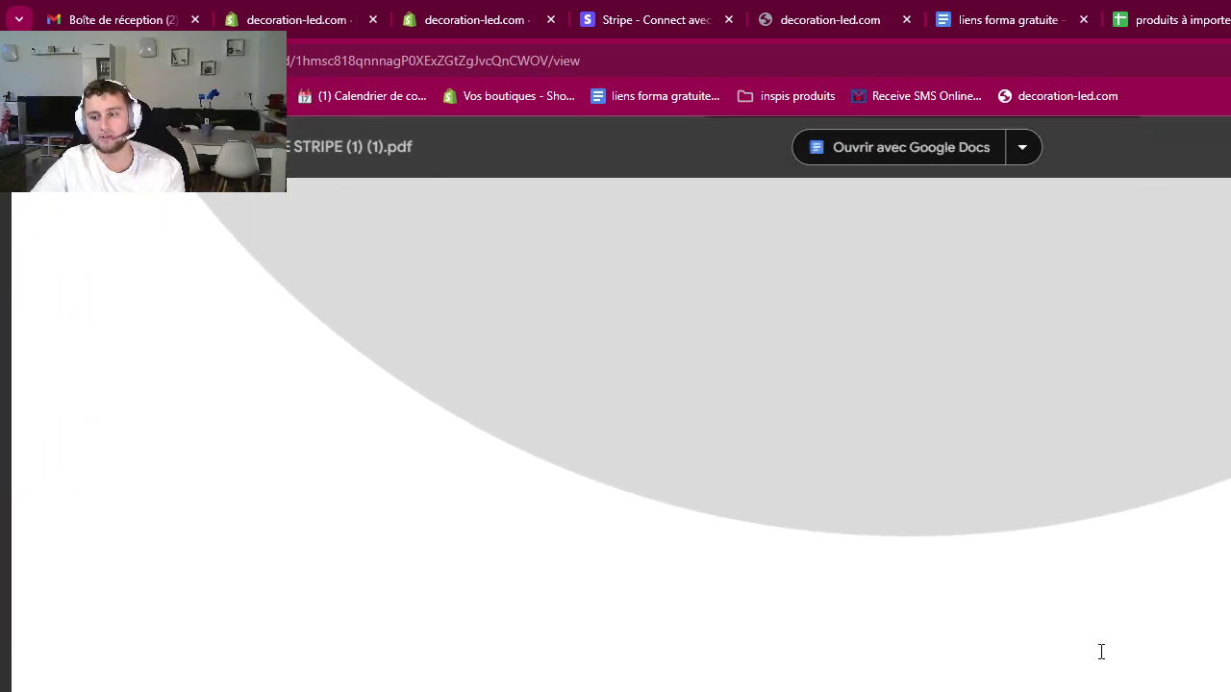
pyautogui.scroll(5, 1135, 440)
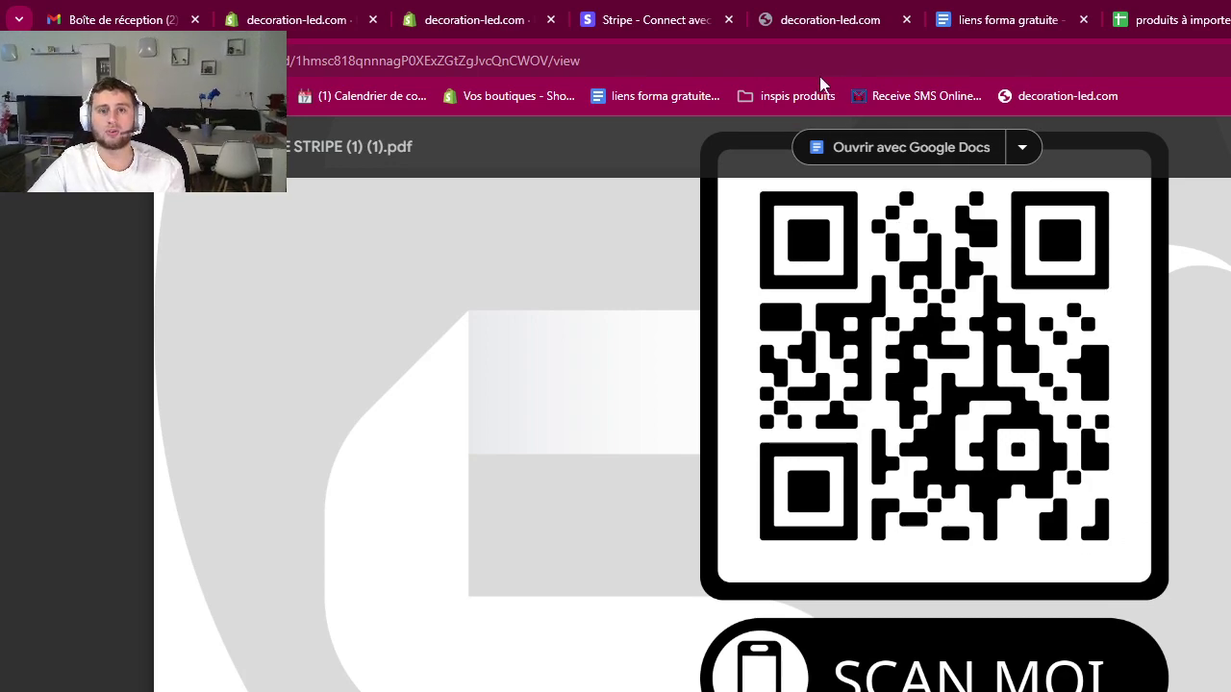
# - Switch to the Shopify admin showing the online store's Pages list
pyautogui.click(492, 22)
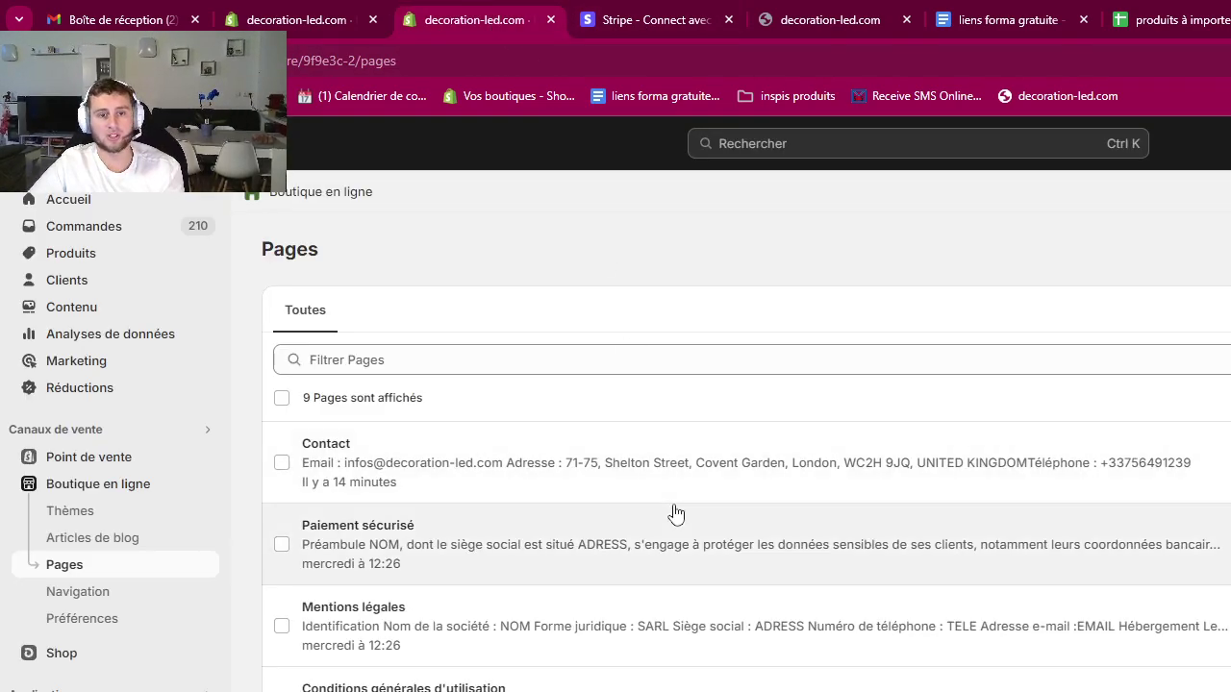